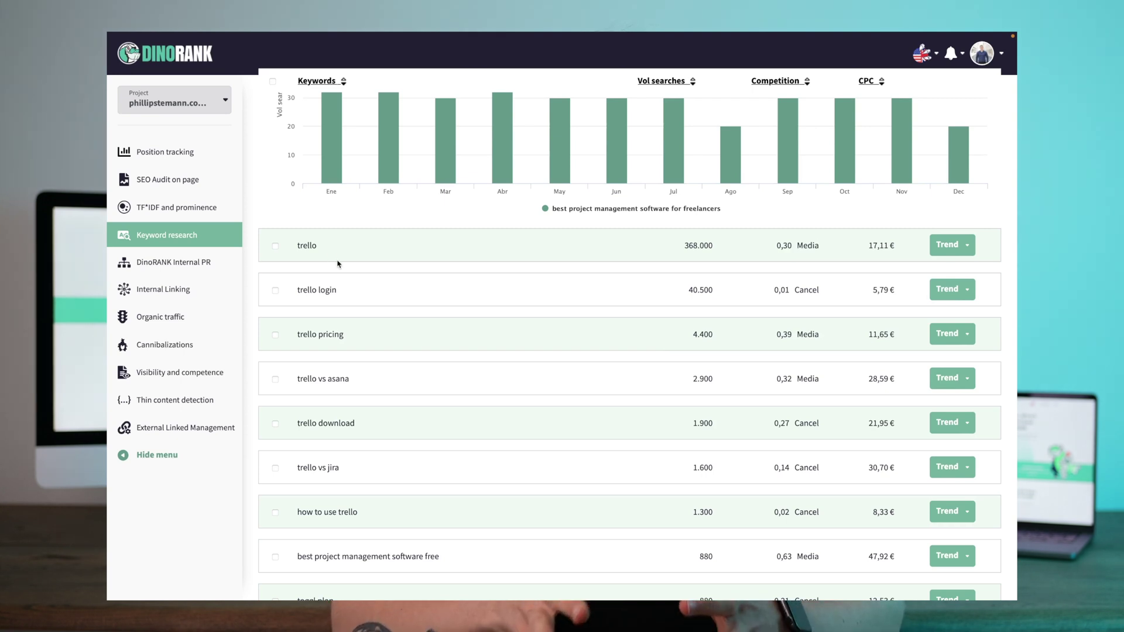
Step: Scroll through the related trello keywords and monthly search chart for the freelancer project management query
{"action": "scroll", "coordinate": [391, 298], "scroll_direction": "down", "scroll_amount": 3}
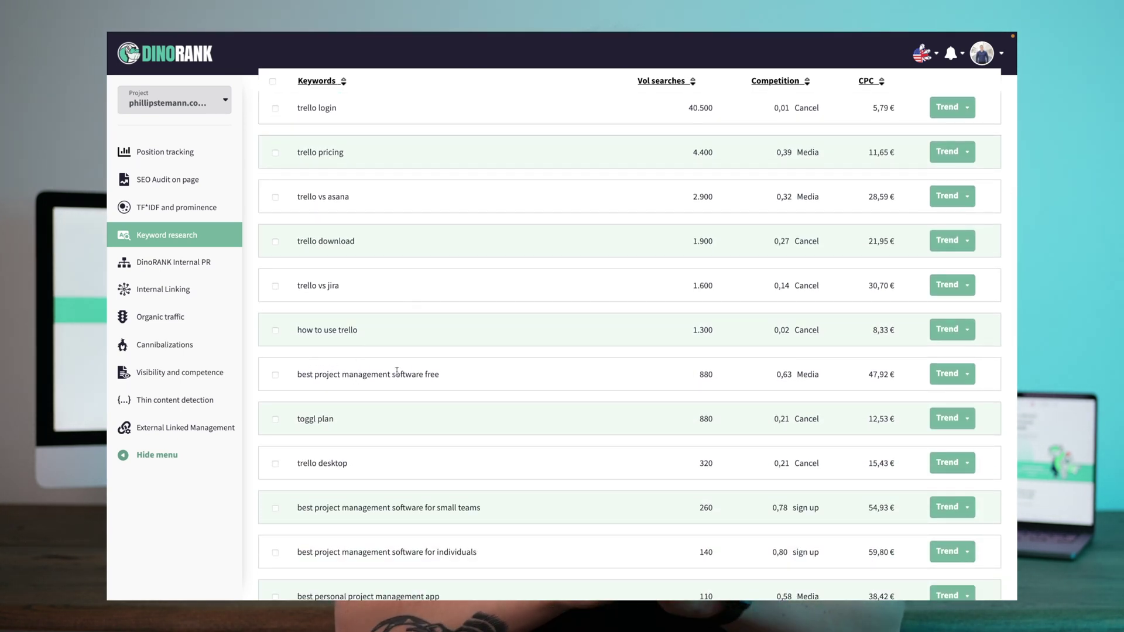
{"action": "scroll", "coordinate": [397, 372], "scroll_direction": "down", "scroll_amount": 5}
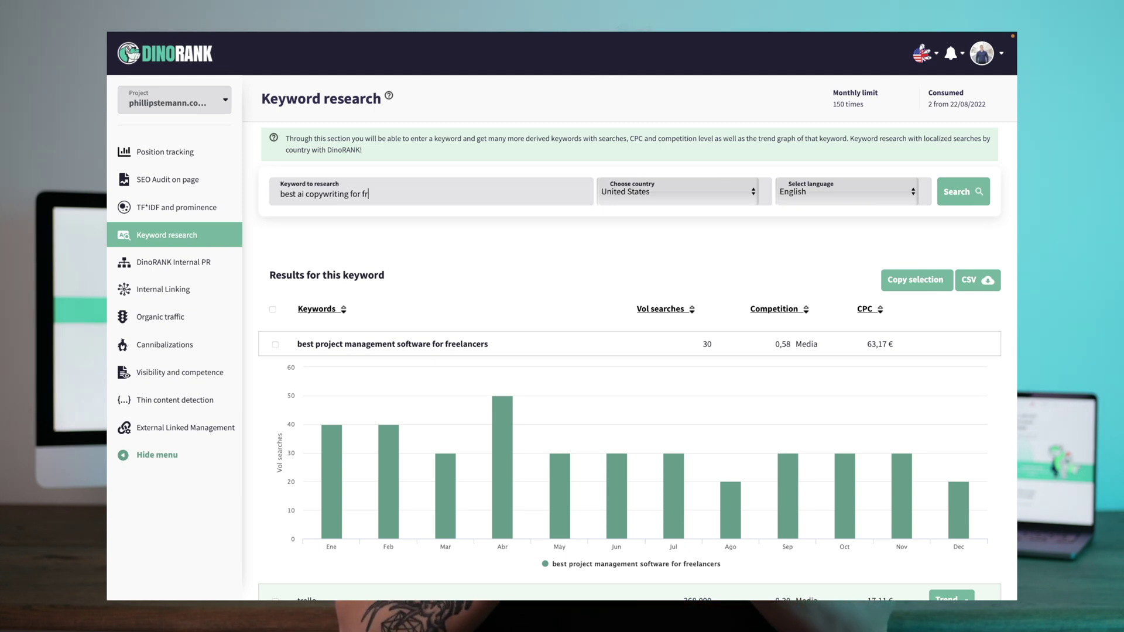
Step: Finish the AI copywriting keyword query and run the search
{"action": "type", "text": "s"}
{"action": "key", "text": "Return"}
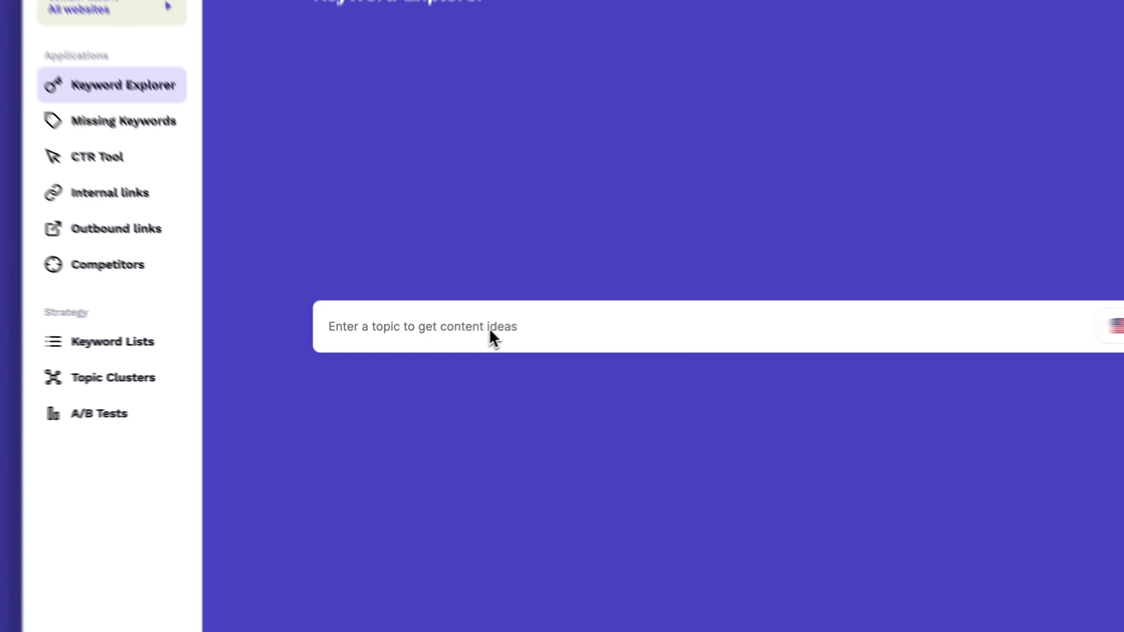
Step: Search Keyword Explorer for the topic 'how to export wordpress'
{"action": "left_click", "coordinate": [433, 348]}
{"action": "type", "text": "how to exp"}
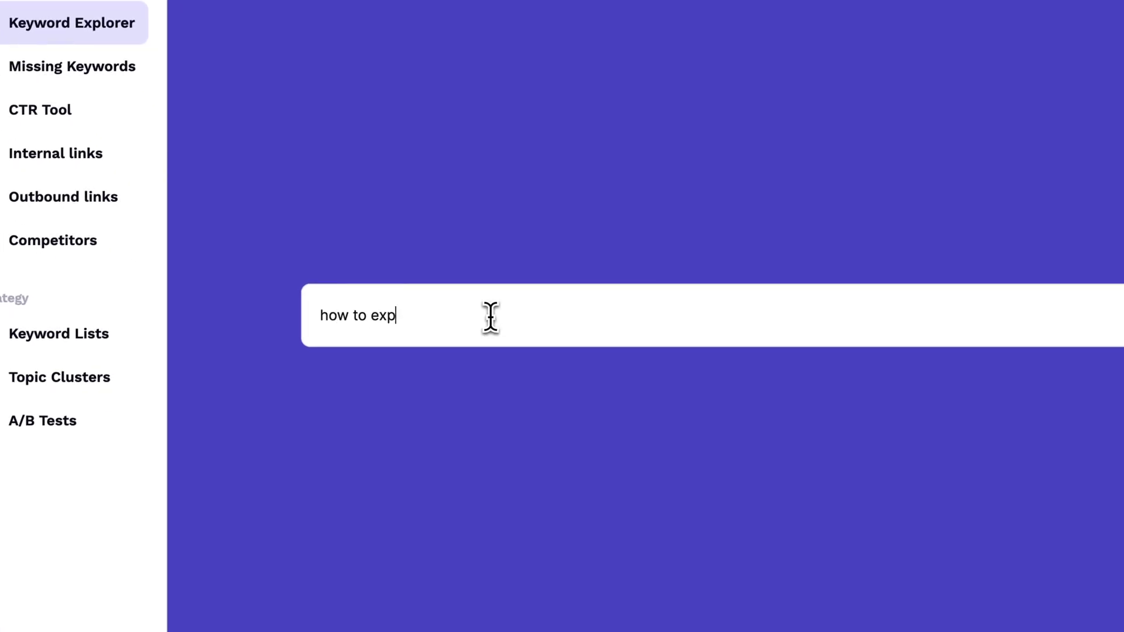
{"action": "type", "text": "ort wordpress"}
{"action": "key", "text": "Return"}
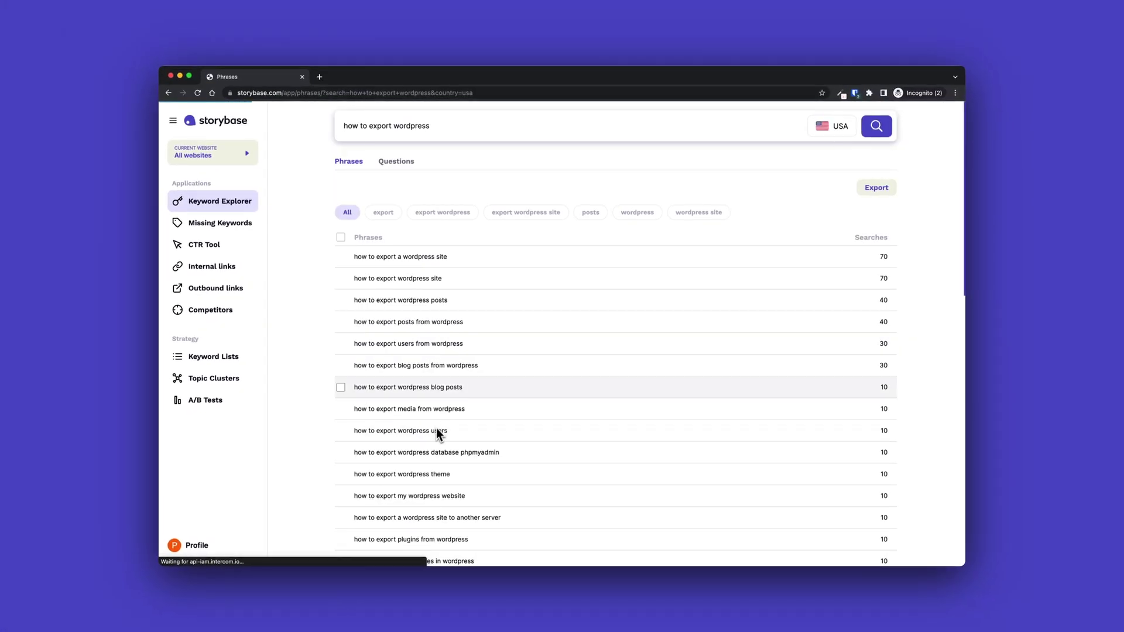
{"action": "scroll", "coordinate": [457, 360], "scroll_direction": "down", "scroll_amount": 5}
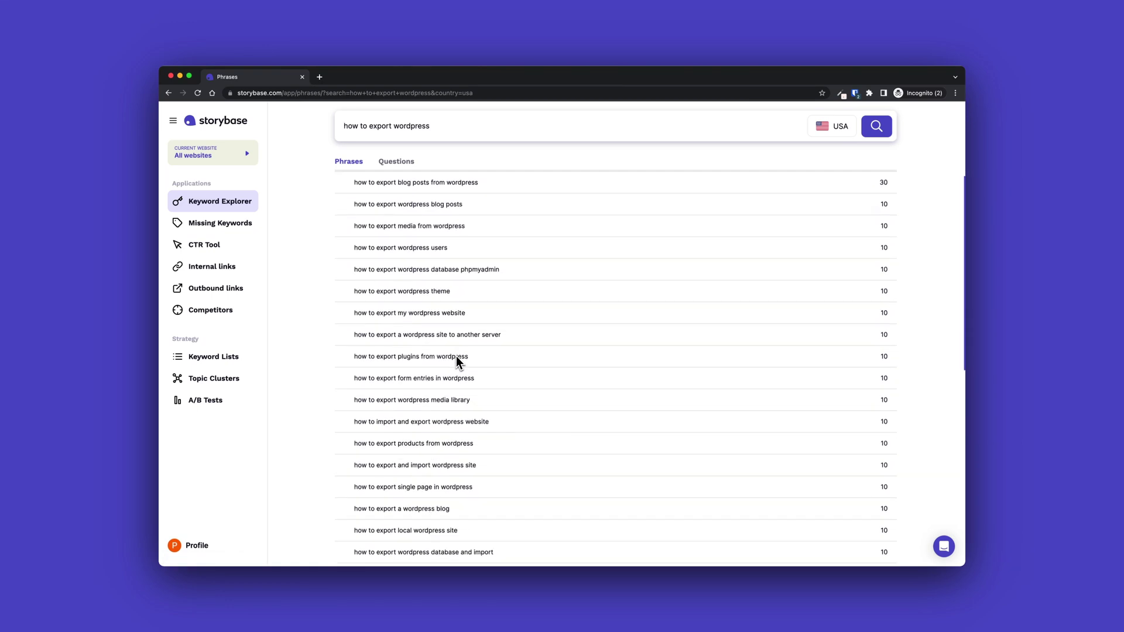
{"action": "scroll", "coordinate": [456, 360], "scroll_direction": "up", "scroll_amount": 5}
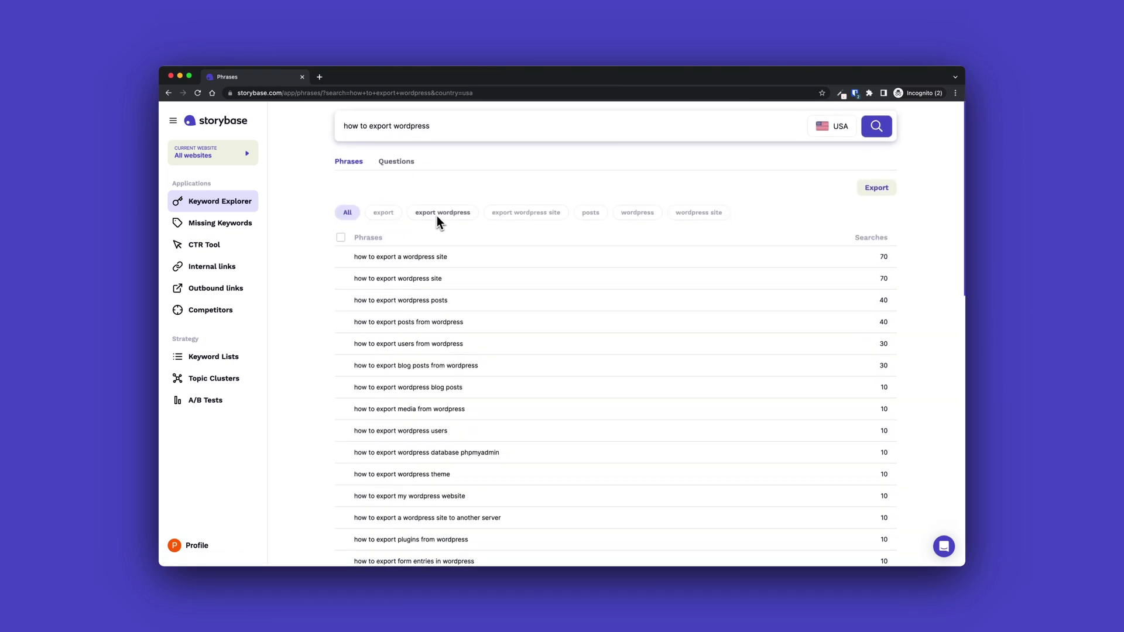
Step: Switch the results to question keywords and scroll through the list
{"action": "left_click", "coordinate": [397, 162]}
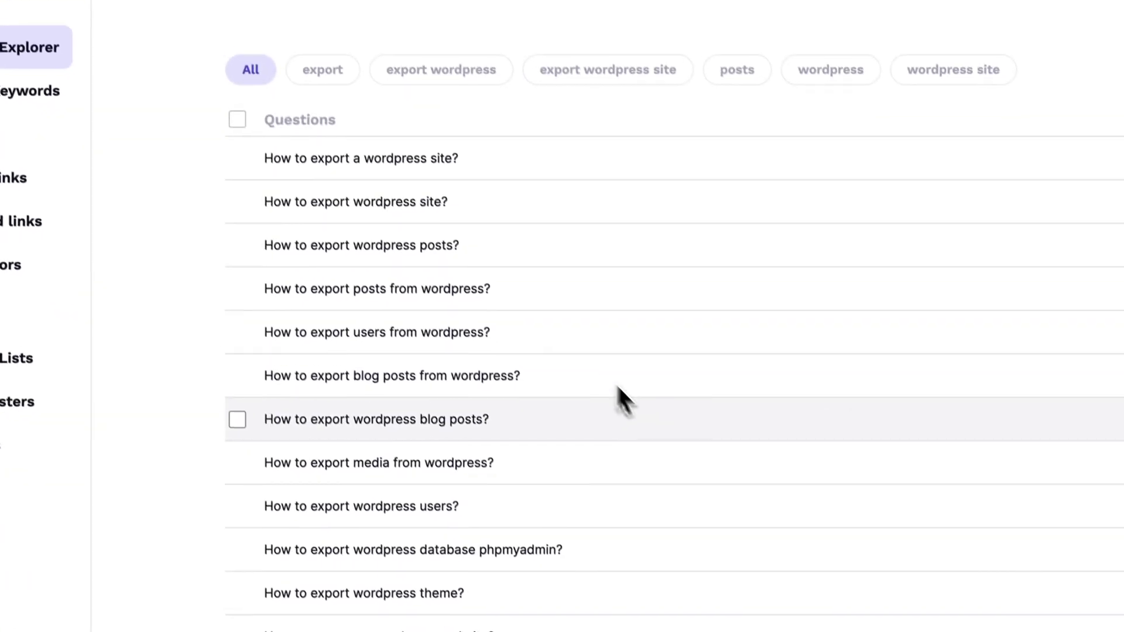
{"action": "scroll", "coordinate": [616, 384], "scroll_direction": "down", "scroll_amount": 2}
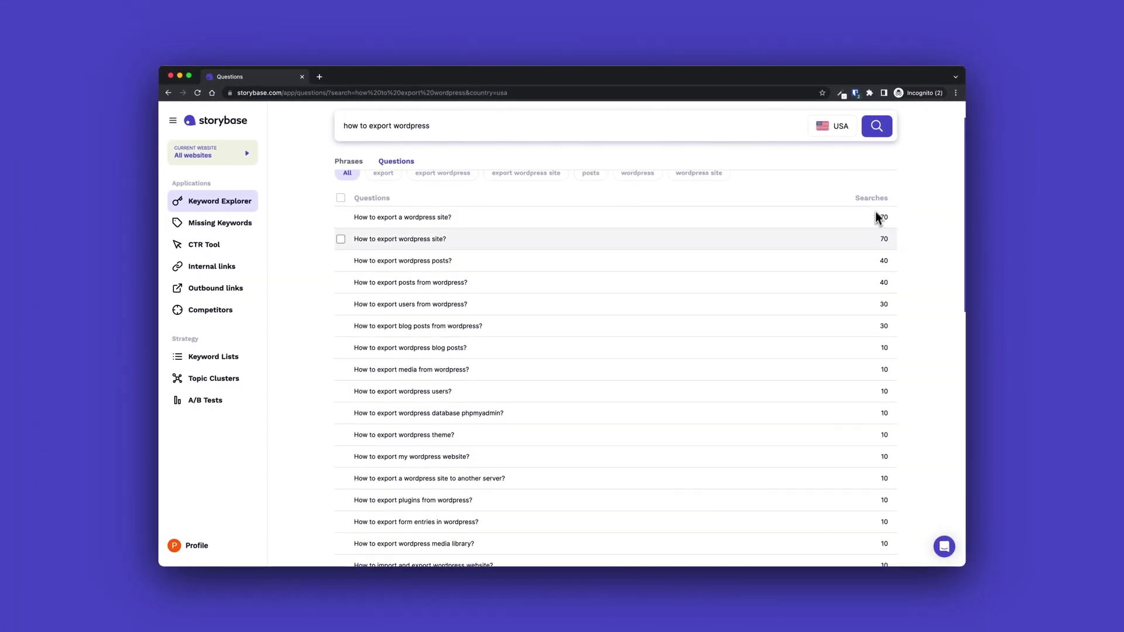
{"action": "scroll", "coordinate": [870, 242], "scroll_direction": "up", "scroll_amount": 3}
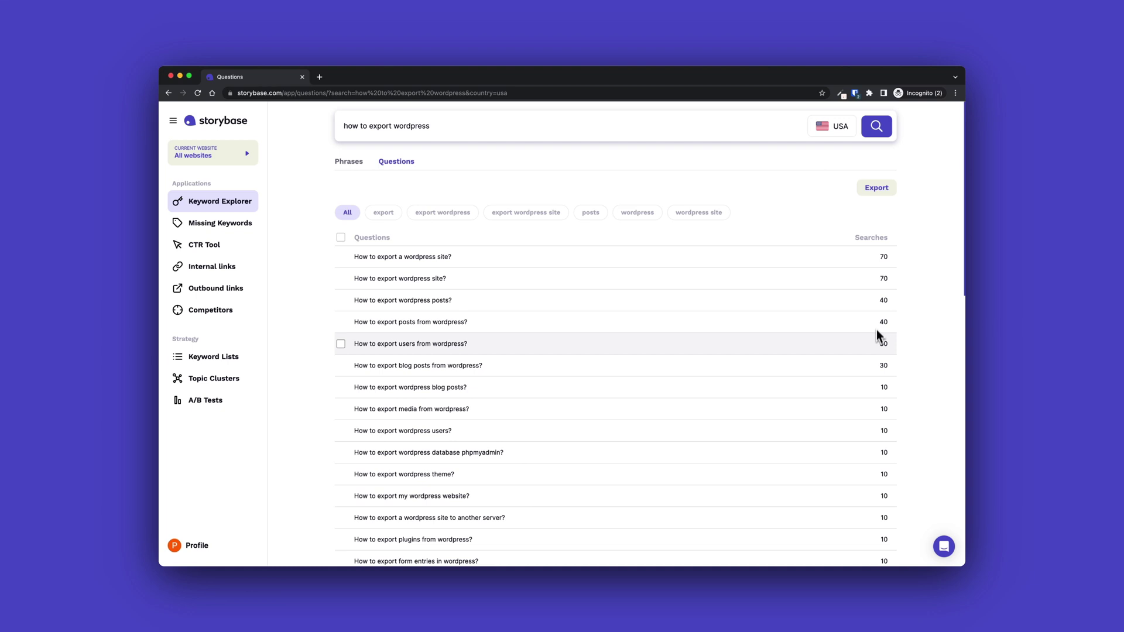
{"action": "scroll", "coordinate": [870, 409], "scroll_direction": "down", "scroll_amount": 2}
{"action": "scroll", "coordinate": [868, 421], "scroll_direction": "down", "scroll_amount": 4}
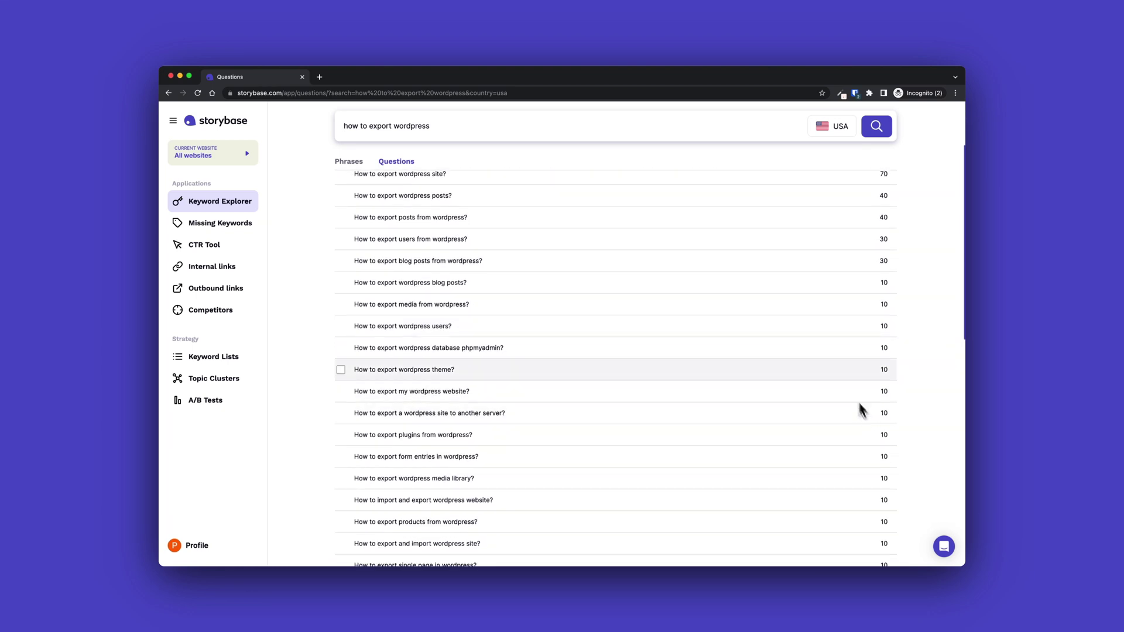
{"action": "scroll", "coordinate": [837, 476], "scroll_direction": "down", "scroll_amount": 8}
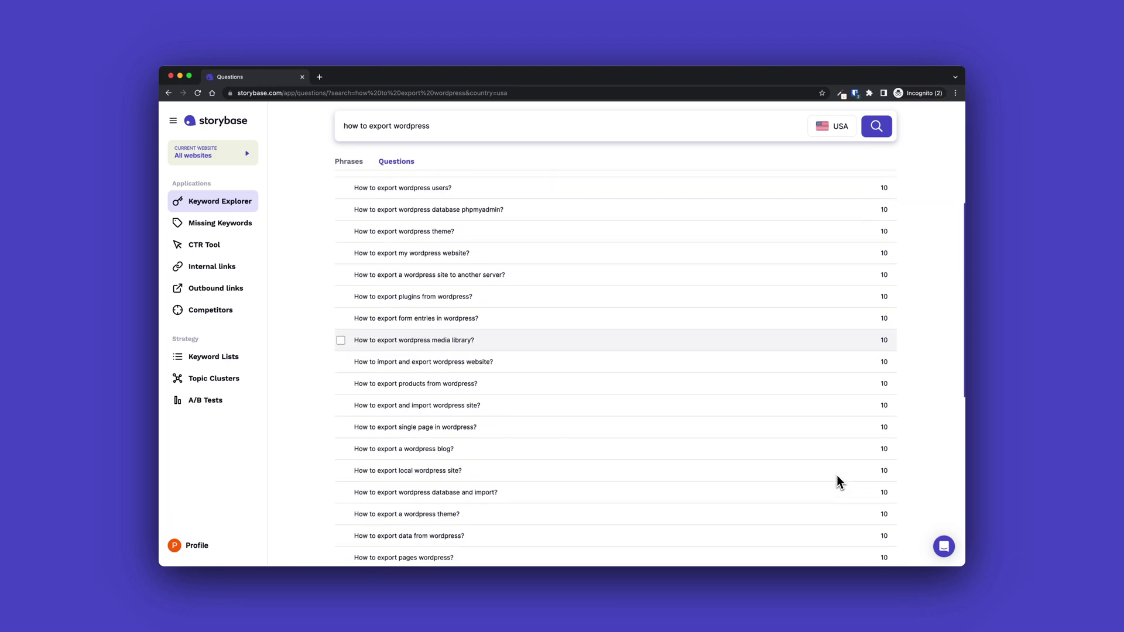
{"action": "scroll", "coordinate": [837, 476], "scroll_direction": "down", "scroll_amount": 6}
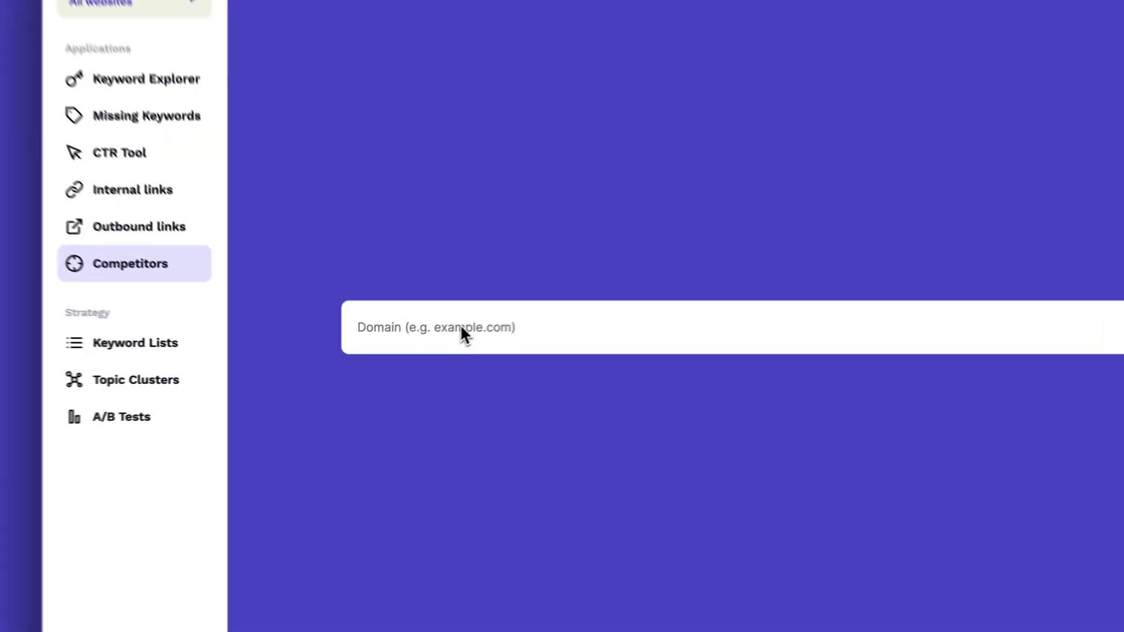
Step: Enter the domain phillipstemann.com and select g2.com, saasworthy.com and capterra.com as competitors
{"action": "left_click", "coordinate": [402, 347]}
{"action": "type", "text": "ph"}
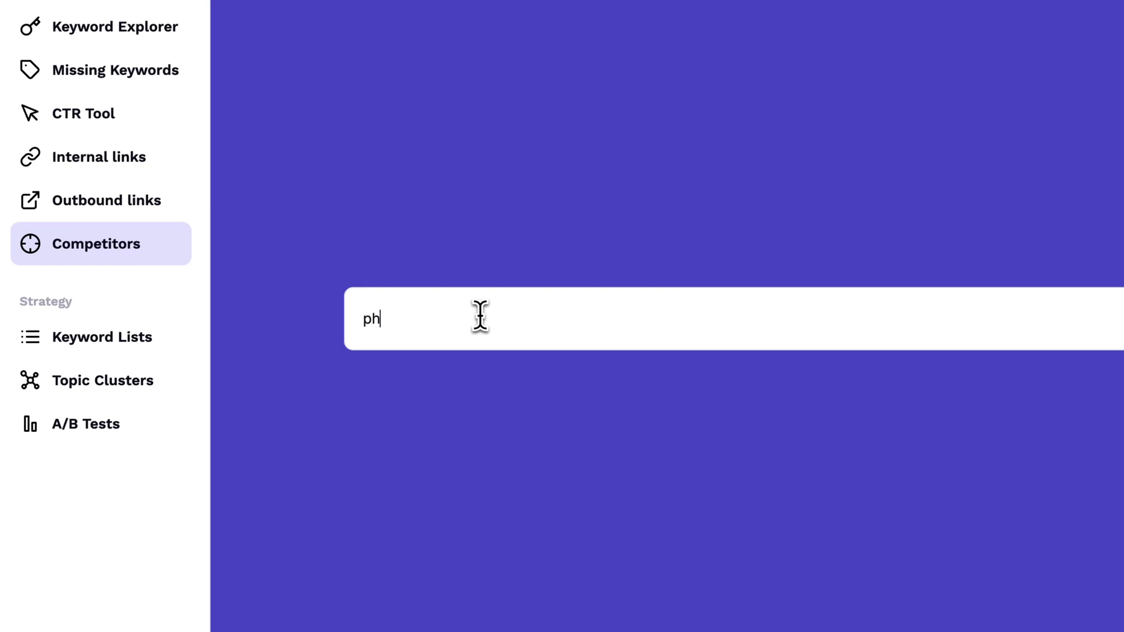
{"action": "type", "text": "illipstemann.com"}
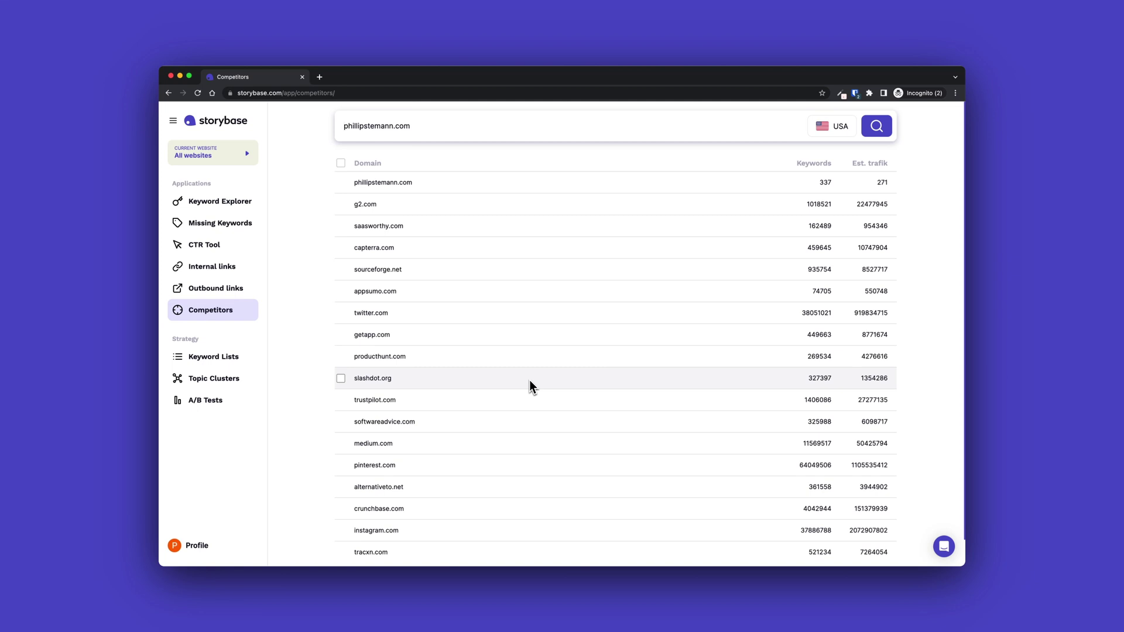
{"action": "scroll", "coordinate": [529, 381], "scroll_direction": "down", "scroll_amount": 2}
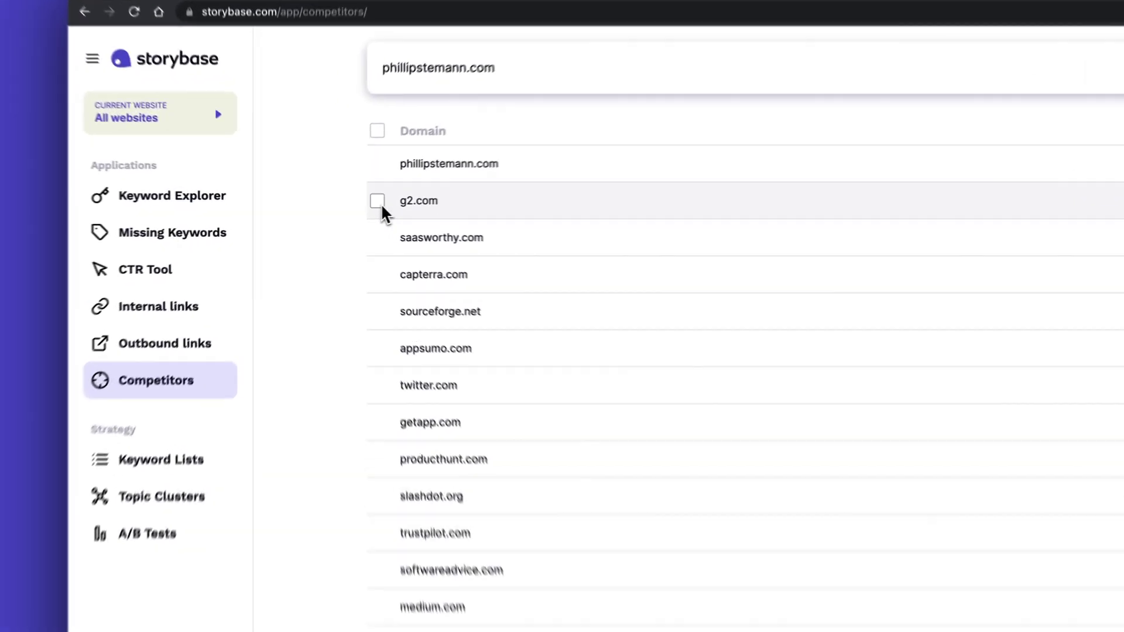
{"action": "left_click", "coordinate": [377, 201]}
{"action": "left_click", "coordinate": [377, 237]}
{"action": "left_click", "coordinate": [377, 274]}
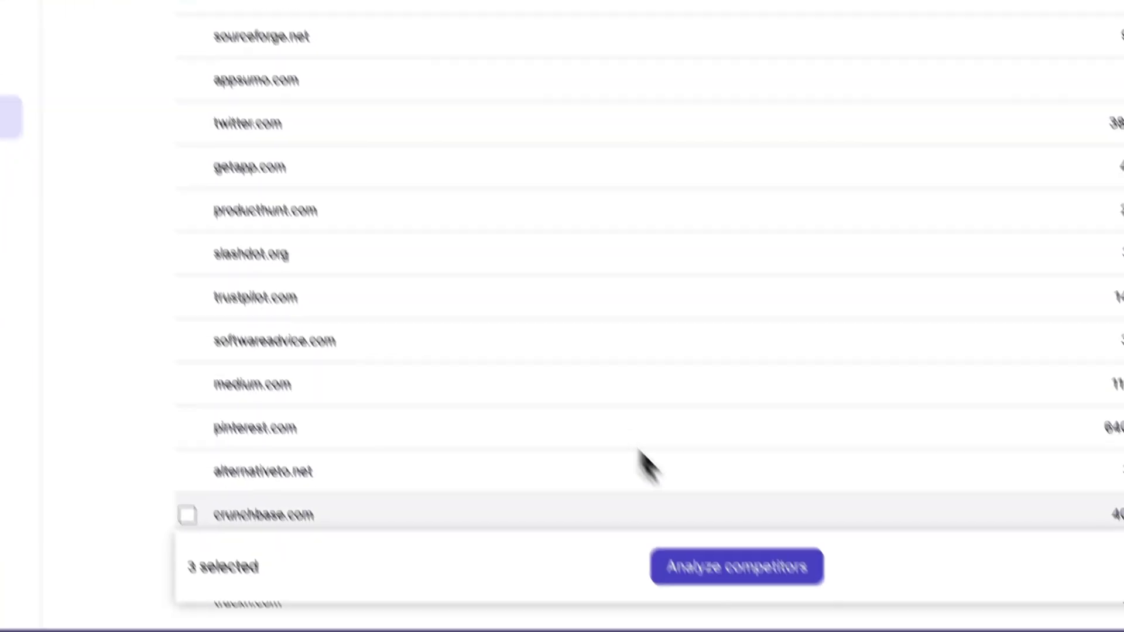
Step: Analyze the three chosen competitors and scroll through the comparison results
{"action": "left_click", "coordinate": [737, 566]}
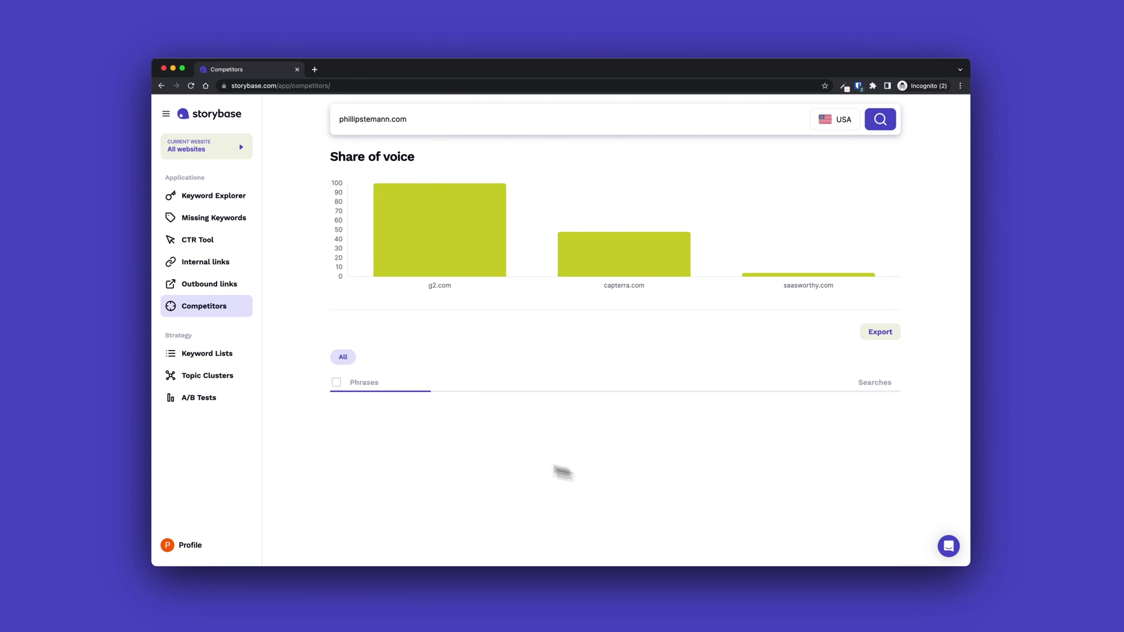
{"action": "scroll", "coordinate": [310, 409], "scroll_direction": "down", "scroll_amount": 3}
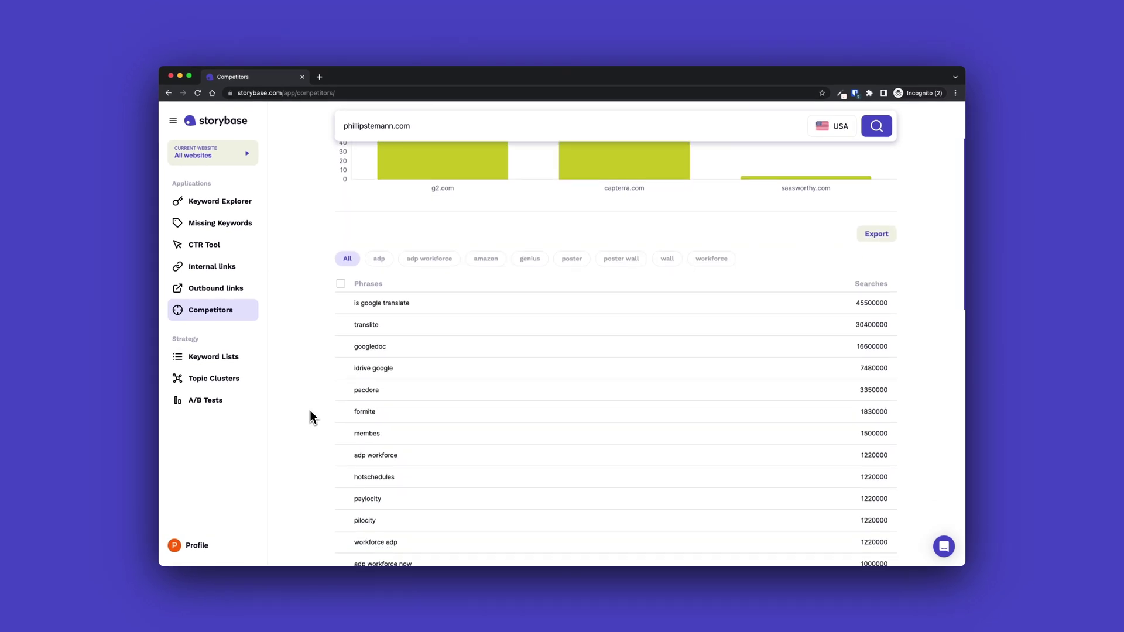
{"action": "scroll", "coordinate": [311, 411], "scroll_direction": "down", "scroll_amount": 10}
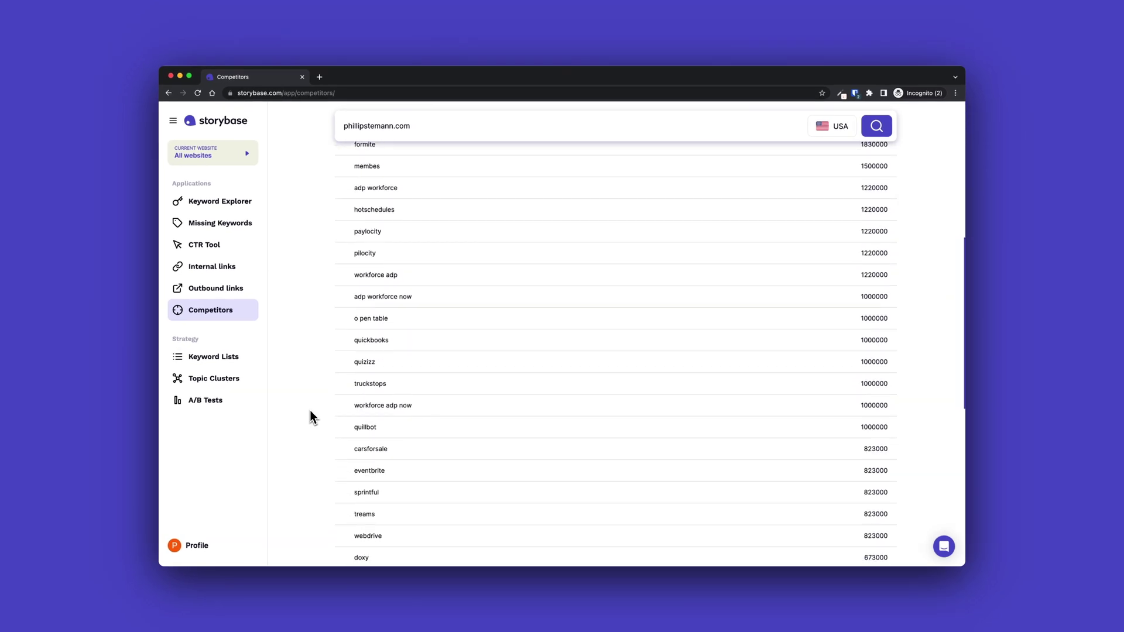
{"action": "scroll", "coordinate": [310, 411], "scroll_direction": "down", "scroll_amount": 4}
{"action": "scroll", "coordinate": [310, 411], "scroll_direction": "up", "scroll_amount": 5}
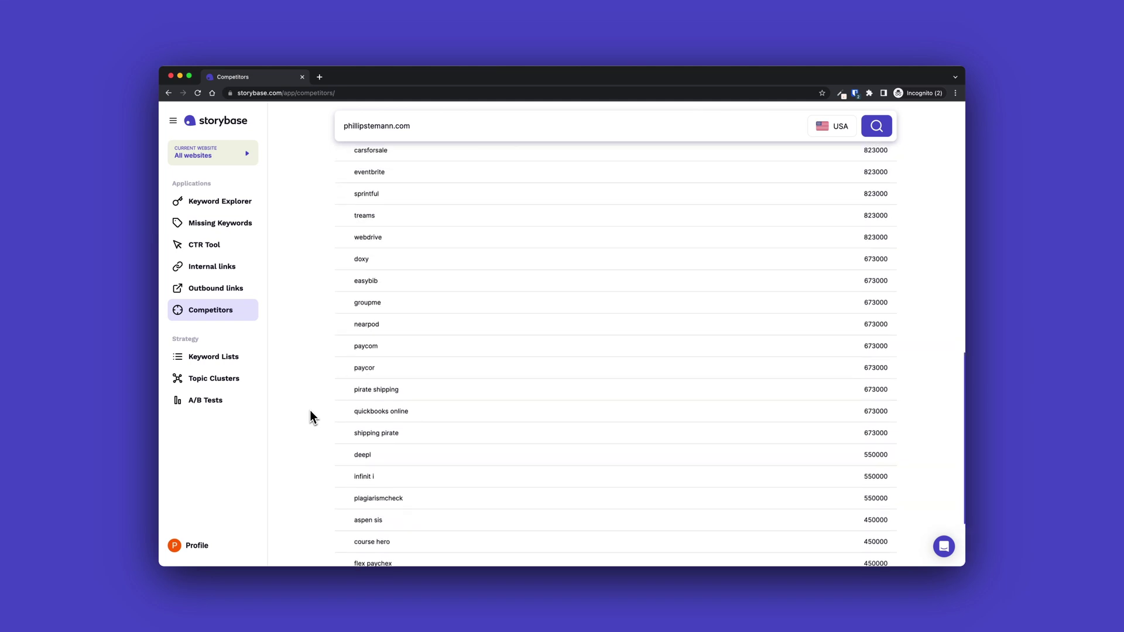
{"action": "scroll", "coordinate": [310, 409], "scroll_direction": "up", "scroll_amount": 12}
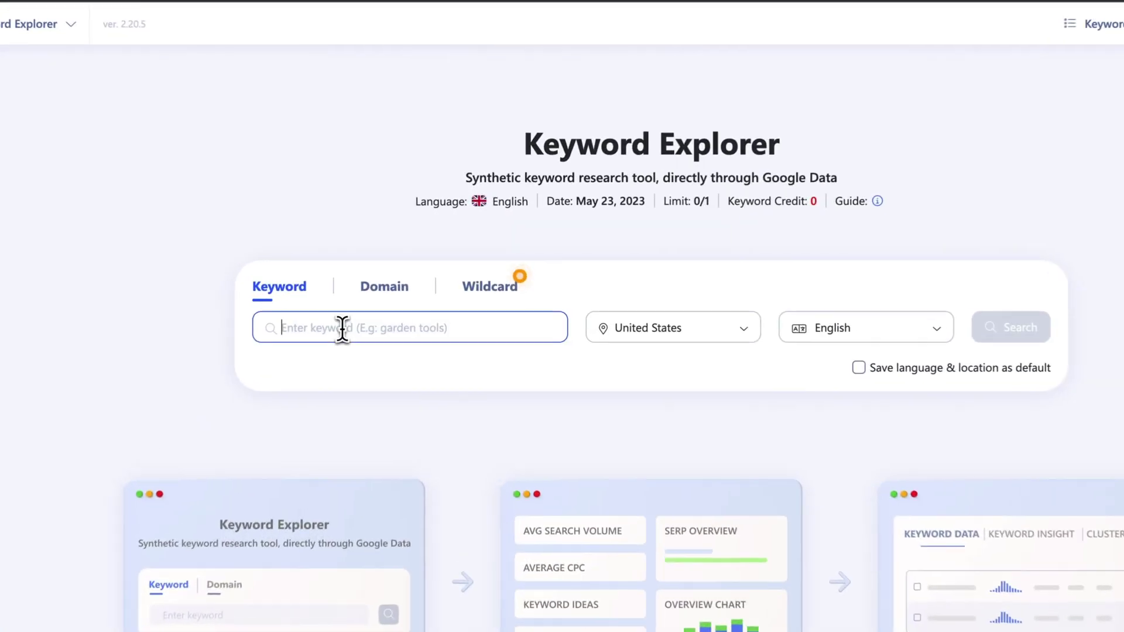
Step: Search 'how to export wordpress', dismiss the learning hub tip and scroll to Keyword Data
{"action": "type", "text": "how to export"}
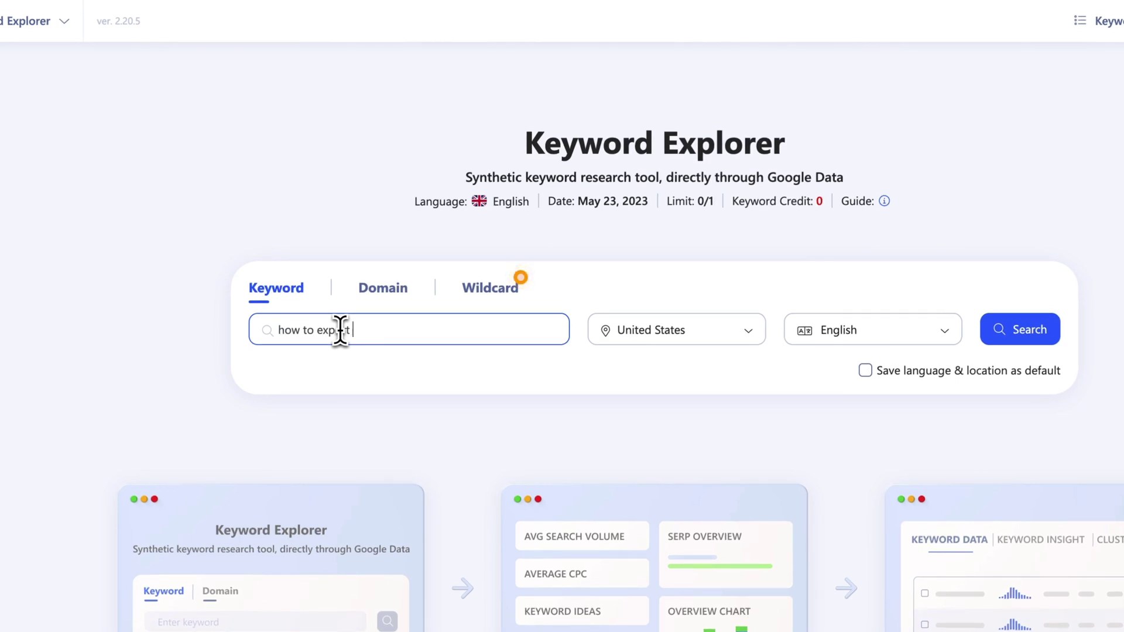
{"action": "type", "text": " wordpress"}
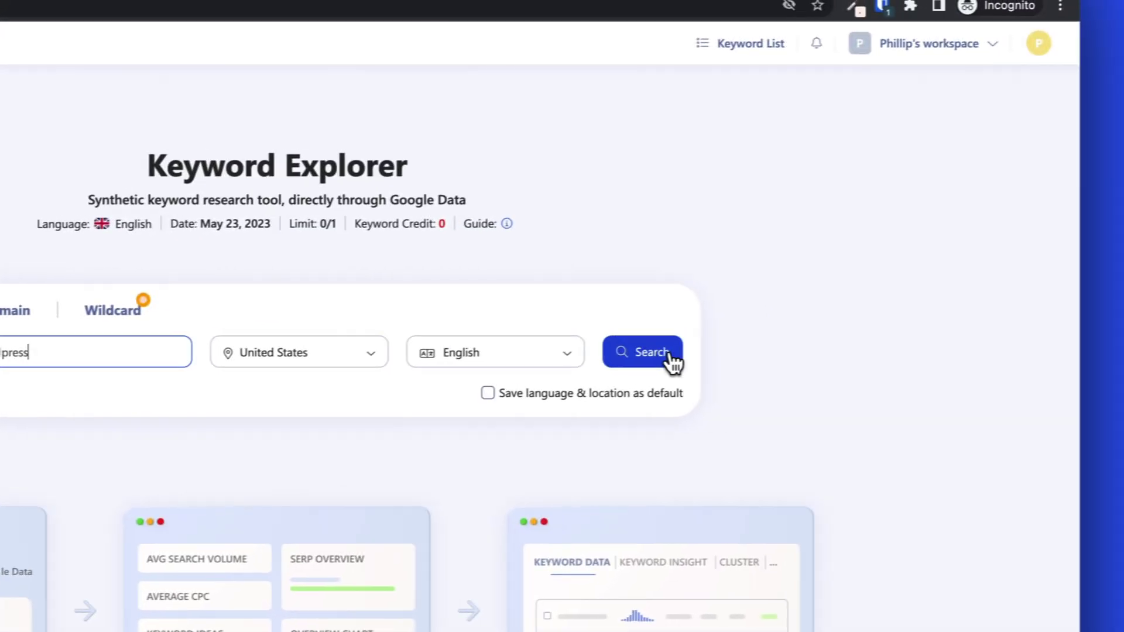
{"action": "left_click", "coordinate": [1041, 336]}
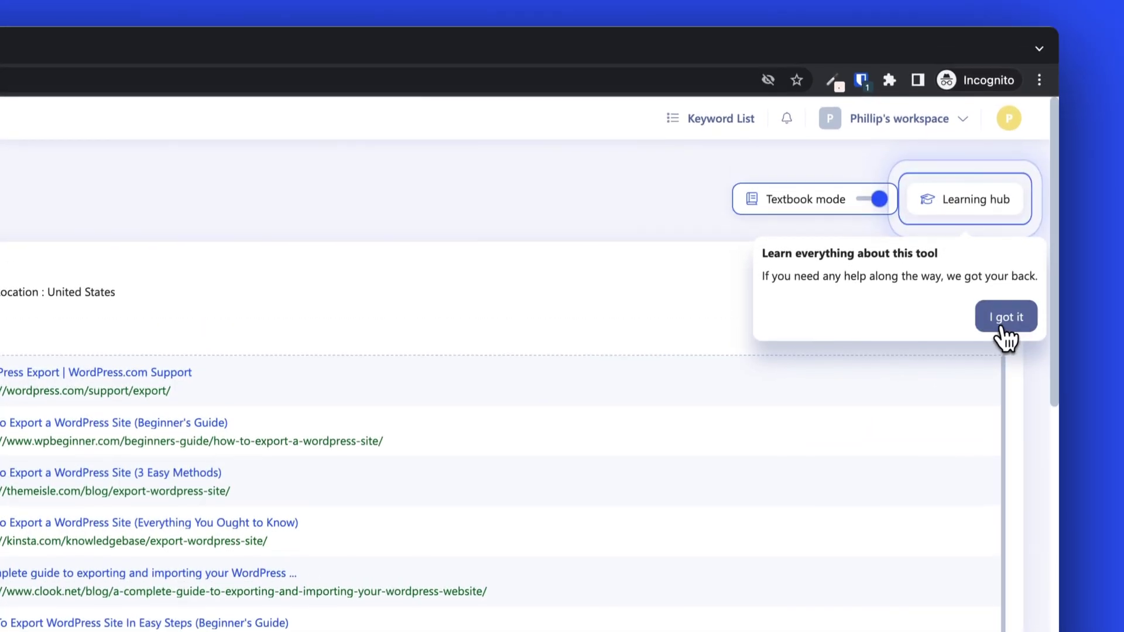
{"action": "left_click", "coordinate": [1005, 243]}
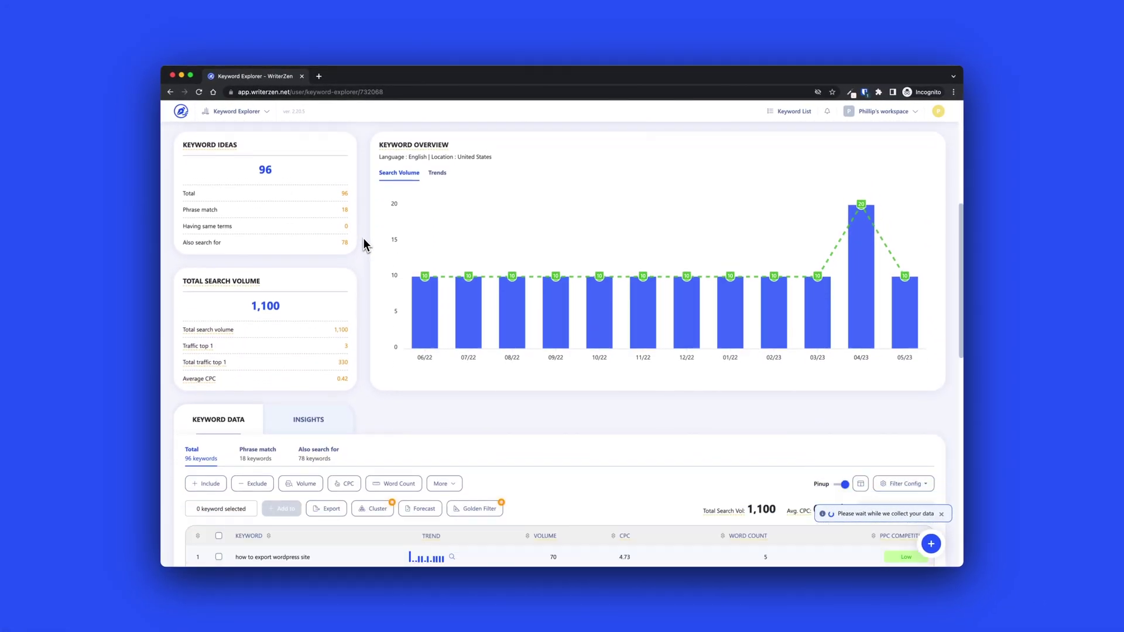
{"action": "scroll", "coordinate": [363, 242], "scroll_direction": "down", "scroll_amount": 3}
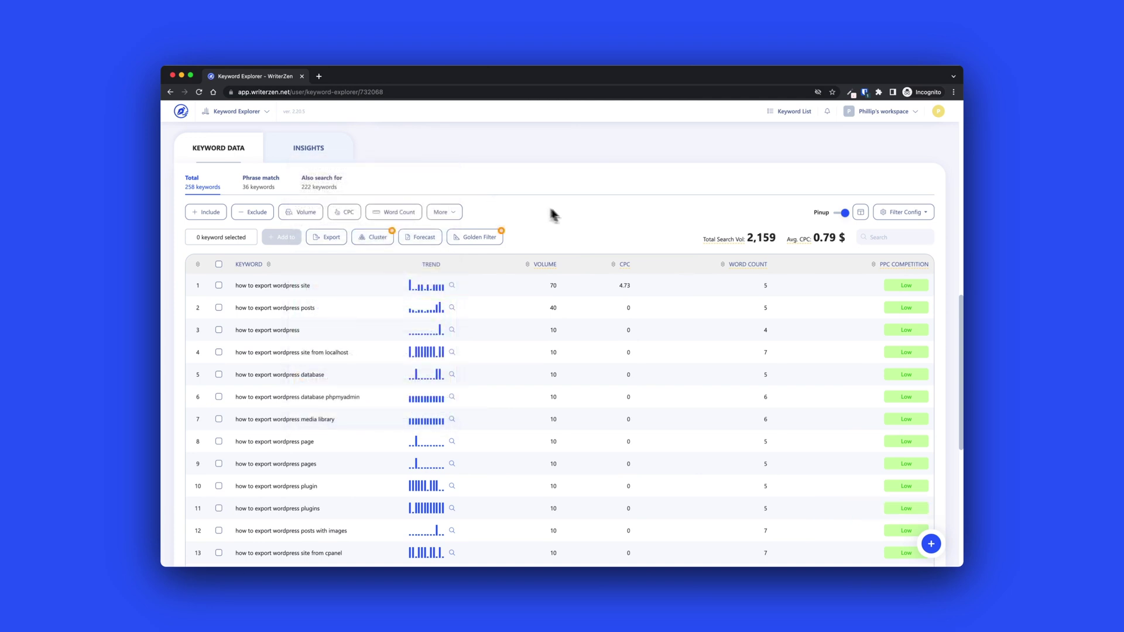
{"action": "scroll", "coordinate": [574, 221], "scroll_direction": "down", "scroll_amount": 1}
{"action": "mouse_move", "coordinate": [466, 229]}
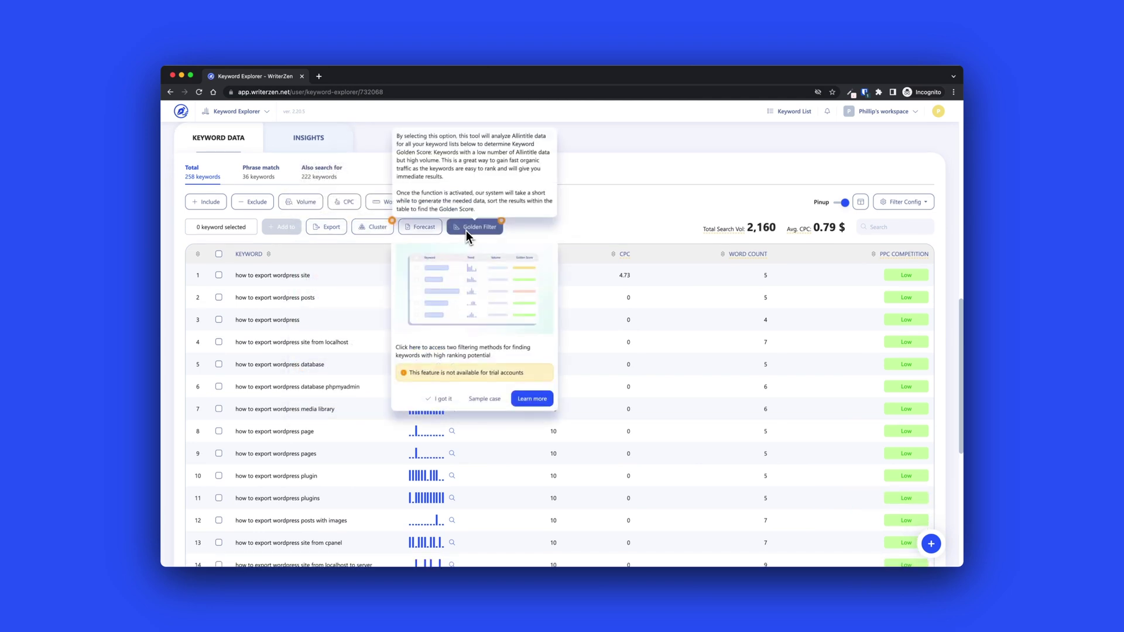
{"action": "left_click", "coordinate": [444, 400]}
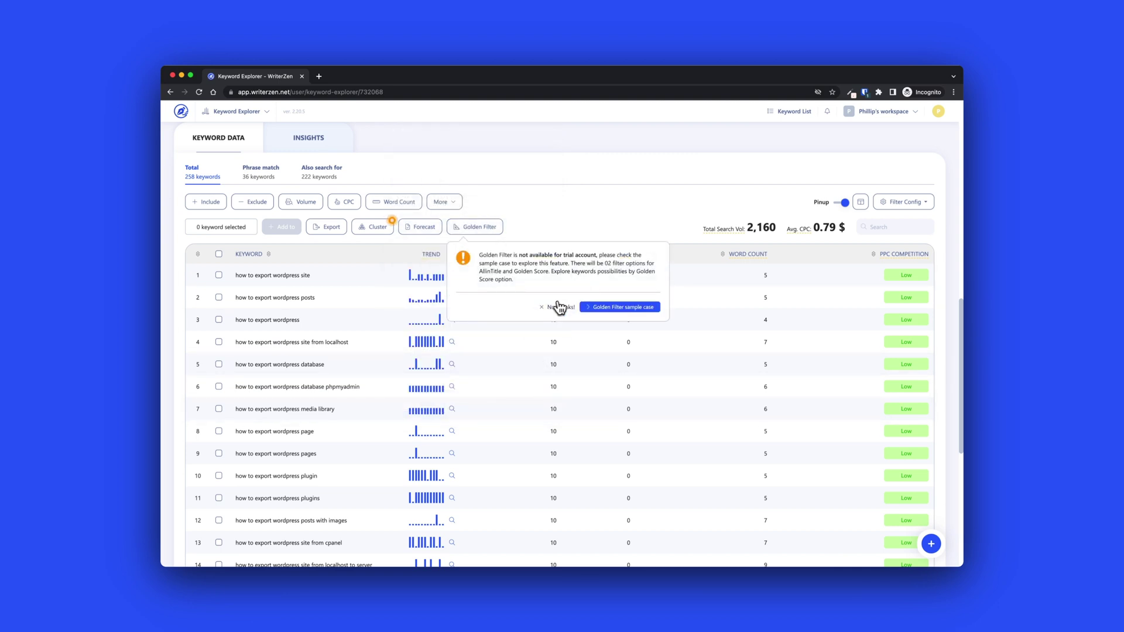
{"action": "scroll", "coordinate": [606, 353], "scroll_direction": "down", "scroll_amount": 3}
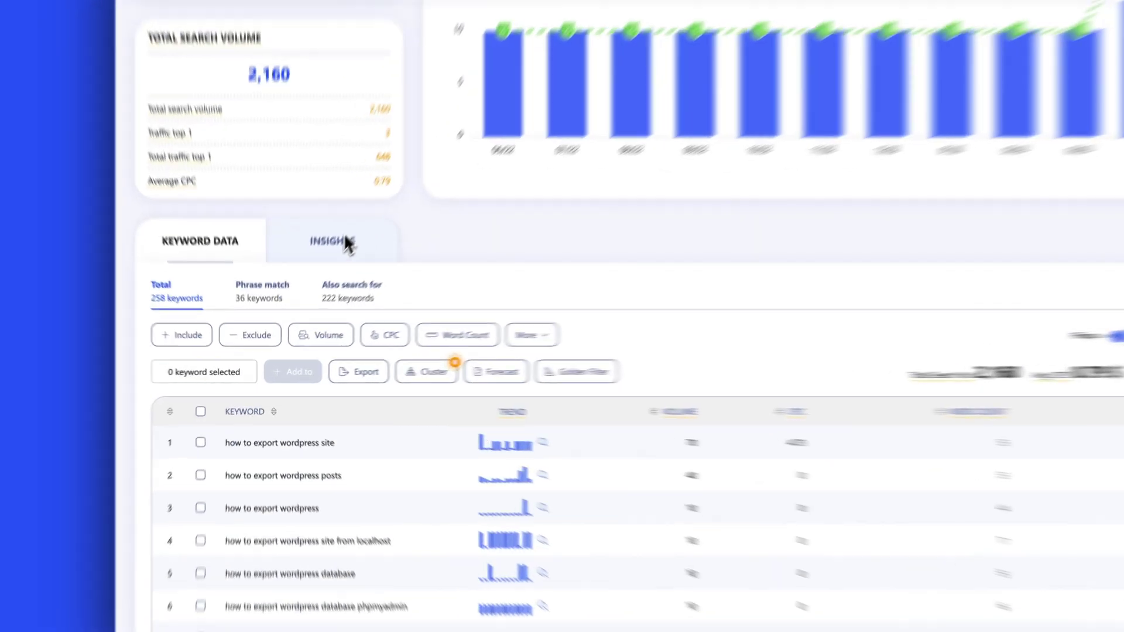
Step: Review the keyword's Insights view and its 'Also search for' keyword table
{"action": "double_click", "coordinate": [308, 286]}
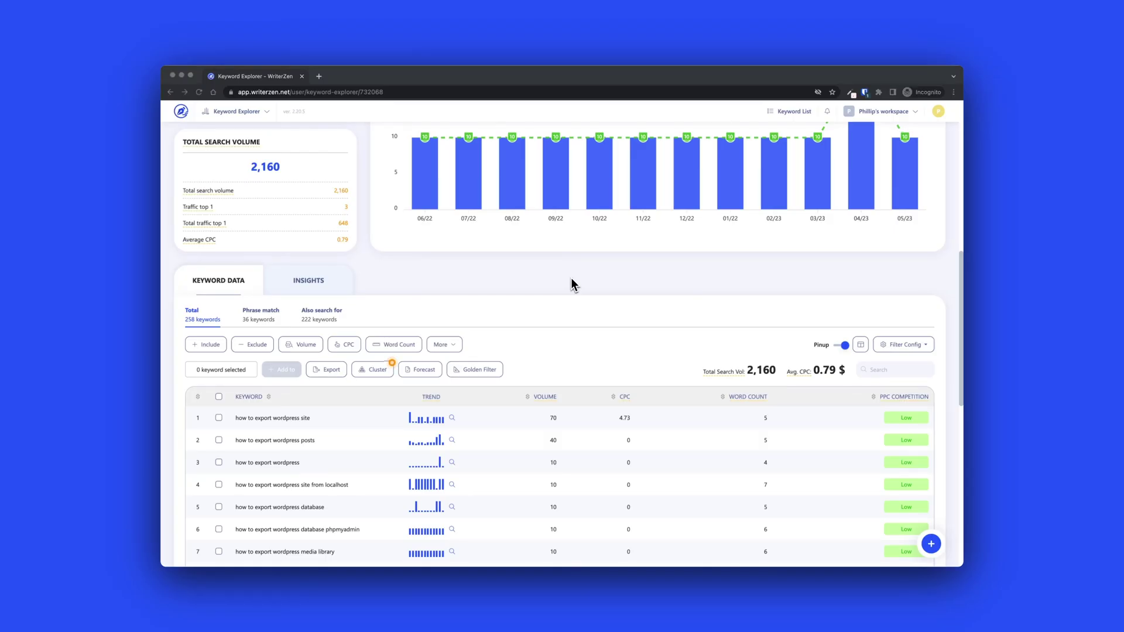
{"action": "scroll", "coordinate": [570, 278], "scroll_direction": "down", "scroll_amount": 2}
{"action": "left_click", "coordinate": [322, 244]}
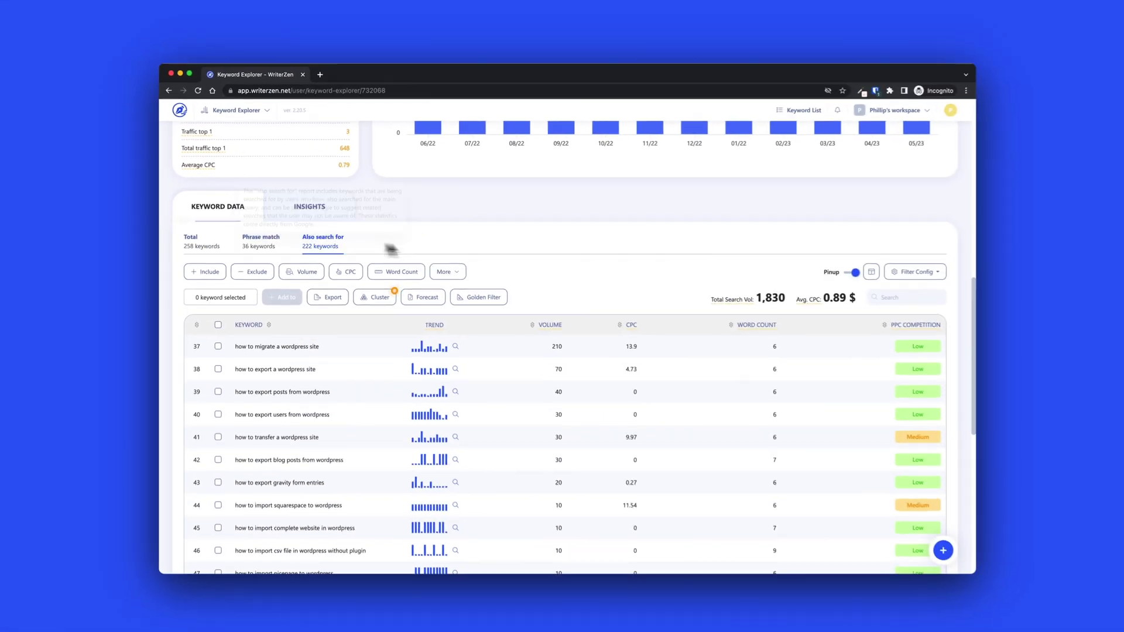
{"action": "scroll", "coordinate": [511, 278], "scroll_direction": "down", "scroll_amount": 3}
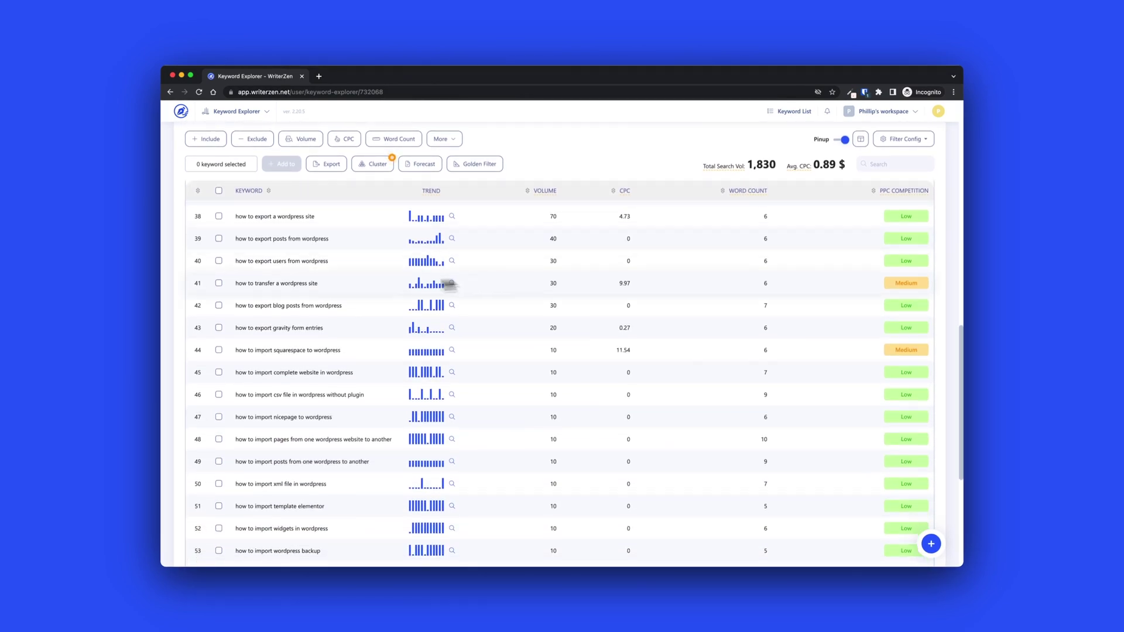
{"action": "scroll", "coordinate": [392, 403], "scroll_direction": "down", "scroll_amount": 1}
{"action": "scroll", "coordinate": [396, 405], "scroll_direction": "down", "scroll_amount": 3}
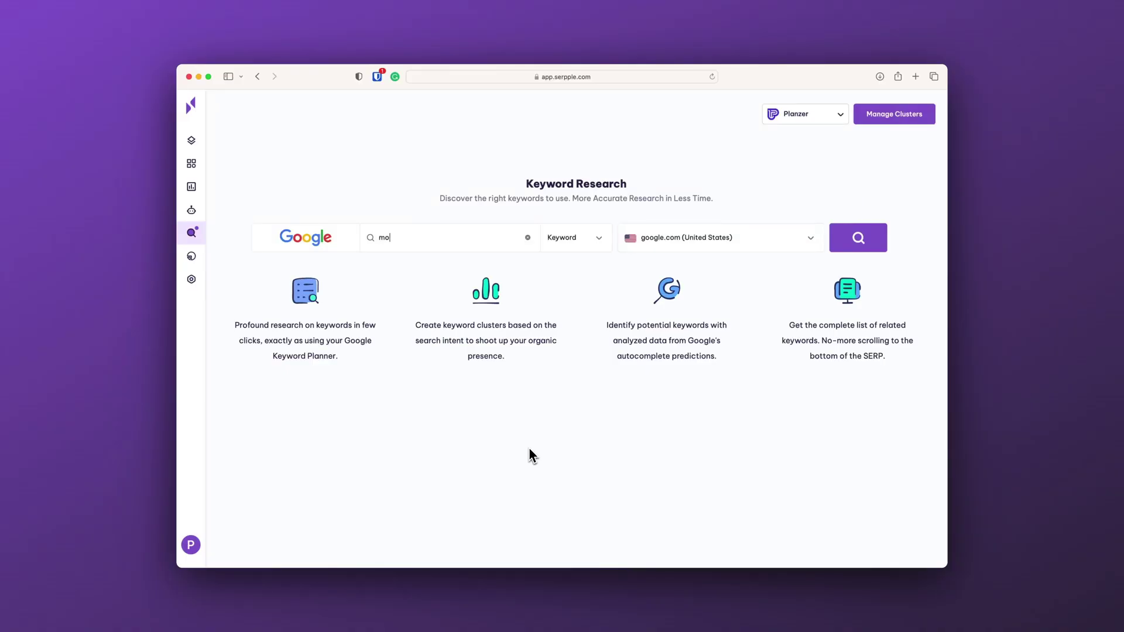
Step: Search keywords for the domain monday.com using Domain search mode
{"action": "type", "text": "m"}
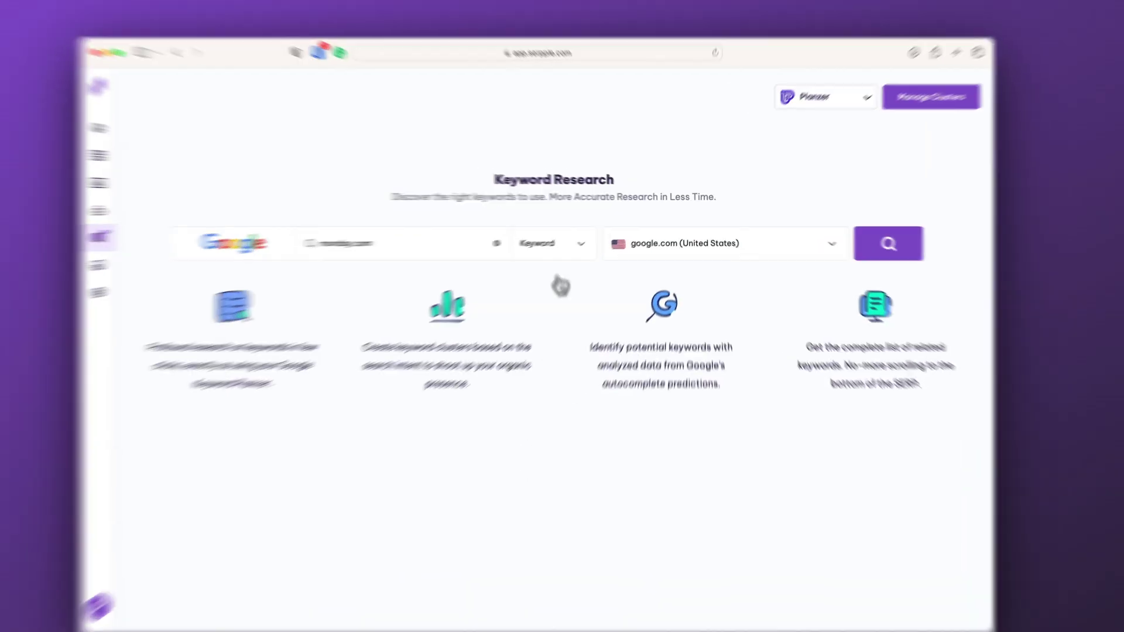
{"action": "left_click", "coordinate": [575, 236]}
{"action": "left_click", "coordinate": [435, 363]}
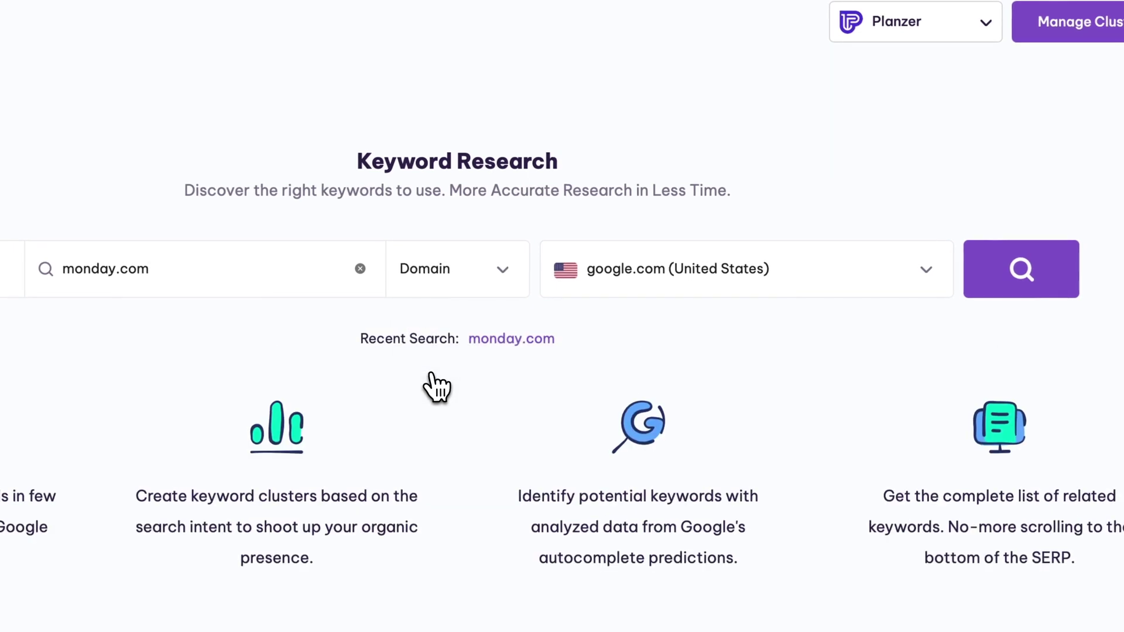
{"action": "left_click", "coordinate": [1011, 280]}
Step: Run the monday.com domain search and scroll through its 1530 keyword results
{"action": "left_click", "coordinate": [1010, 284]}
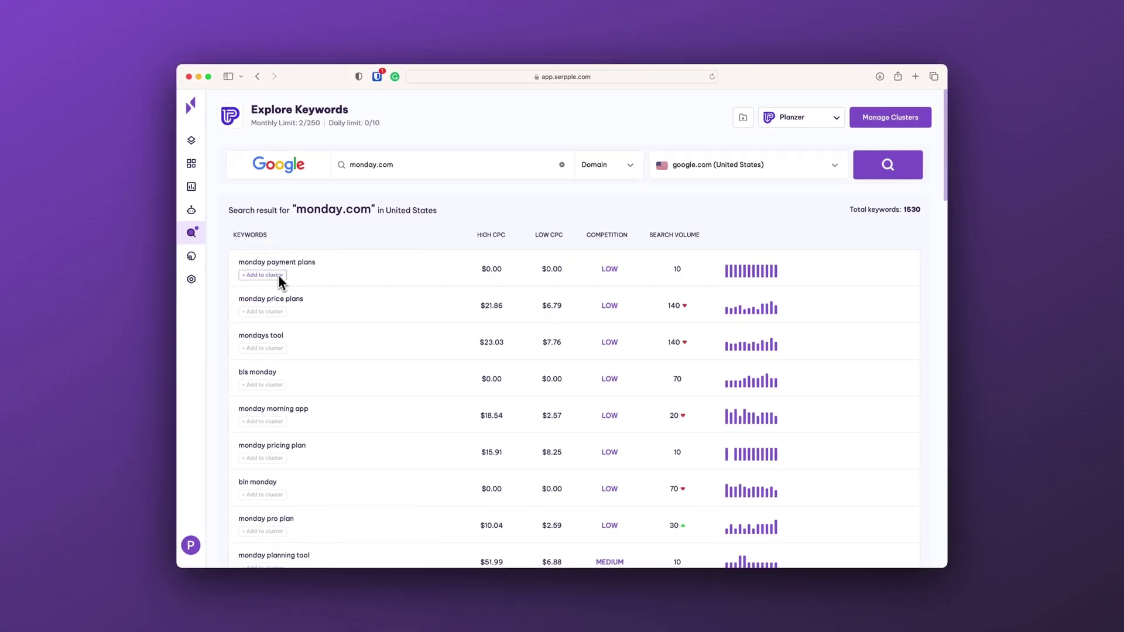
{"action": "scroll", "coordinate": [366, 354], "scroll_direction": "down", "scroll_amount": 15}
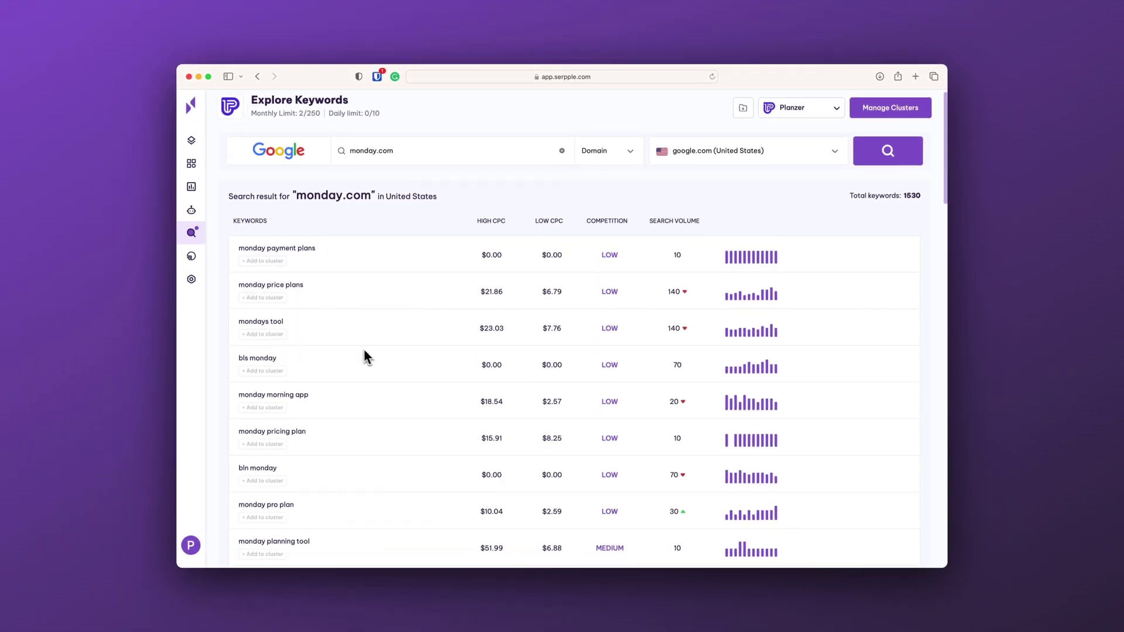
{"action": "scroll", "coordinate": [370, 354], "scroll_direction": "down", "scroll_amount": 8}
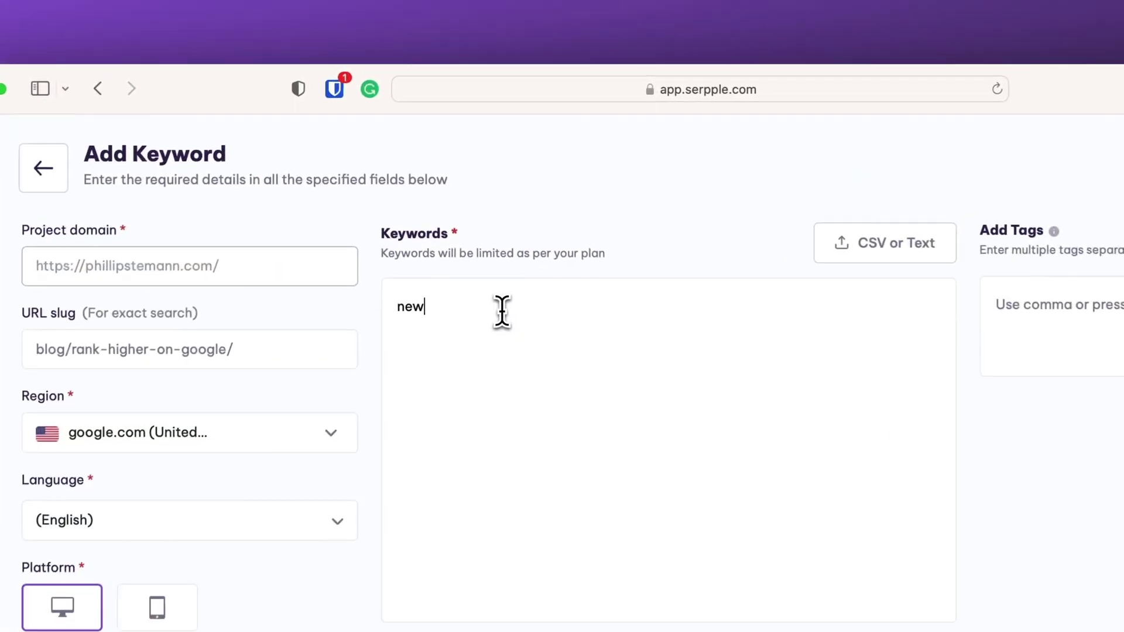
Step: Add 'newsletter platforms' as a keyword entry and type 'Gleap' in the form
{"action": "type", "text": "ter platforms"}
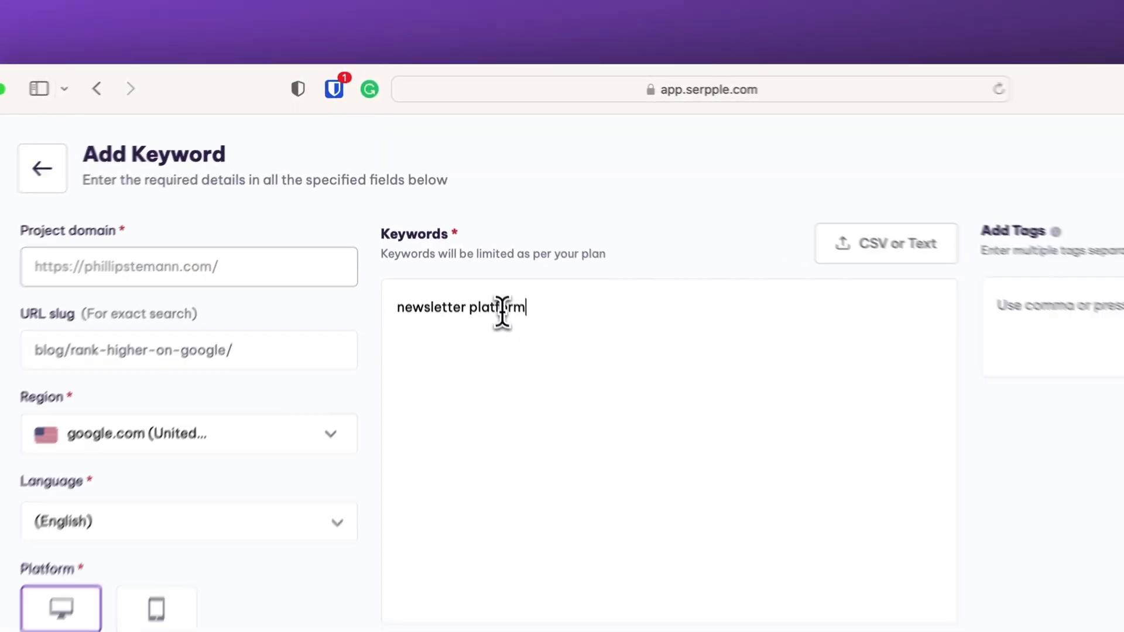
{"action": "key", "text": "Return"}
{"action": "type", "text": "Gleap"}
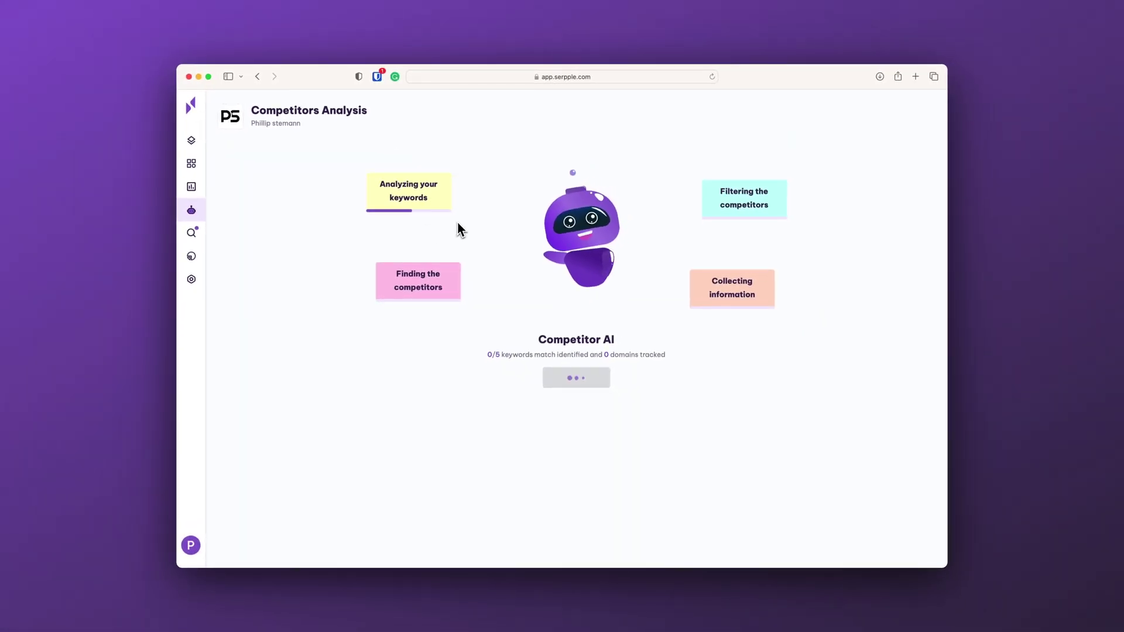
{"action": "left_click", "coordinate": [588, 379]}
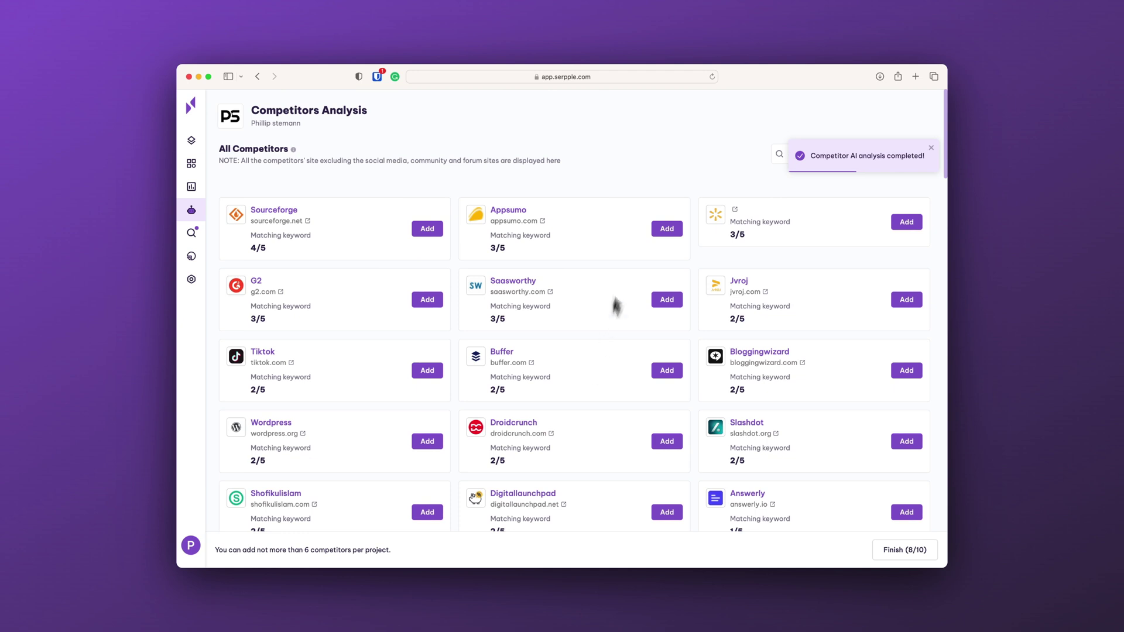
{"action": "scroll", "coordinate": [686, 183], "scroll_direction": "down", "scroll_amount": 2}
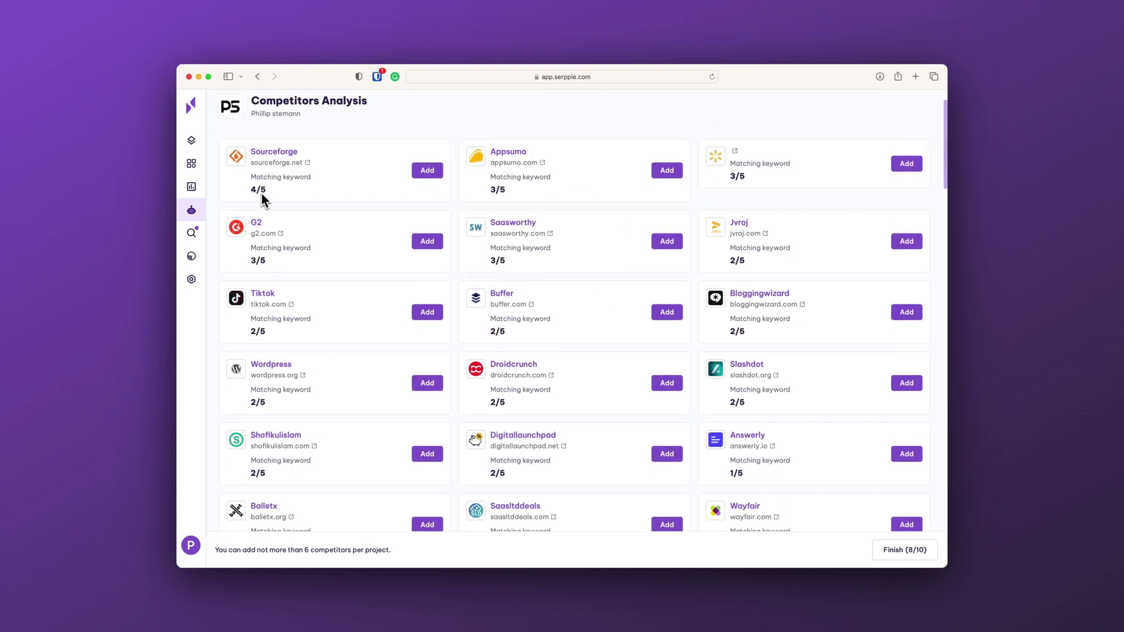
{"action": "scroll", "coordinate": [693, 210], "scroll_direction": "down", "scroll_amount": 5}
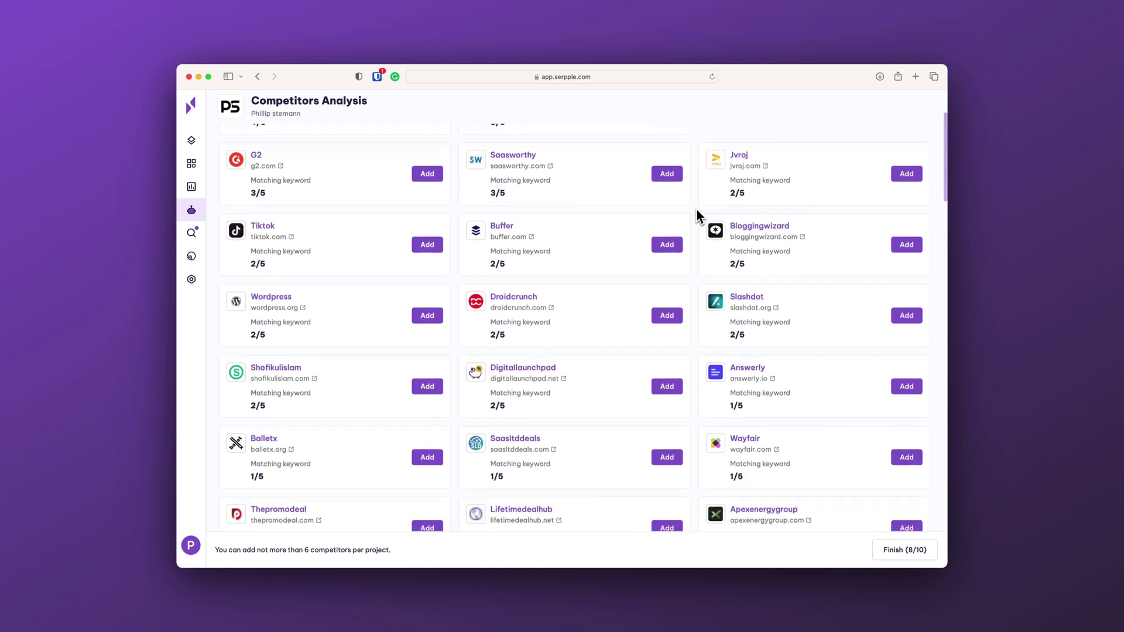
{"action": "scroll", "coordinate": [697, 211], "scroll_direction": "down", "scroll_amount": 2}
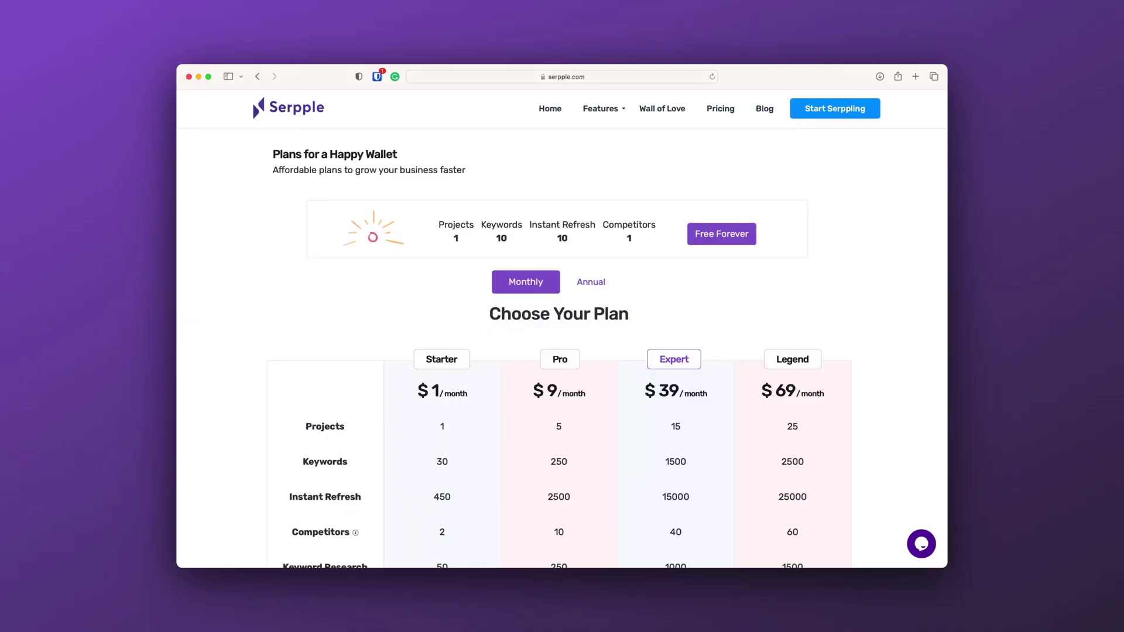
Step: Scroll down Serpple's pricing page to the Choose Your Plan table
{"action": "scroll", "coordinate": [562, 351], "scroll_direction": "down", "scroll_amount": 5}
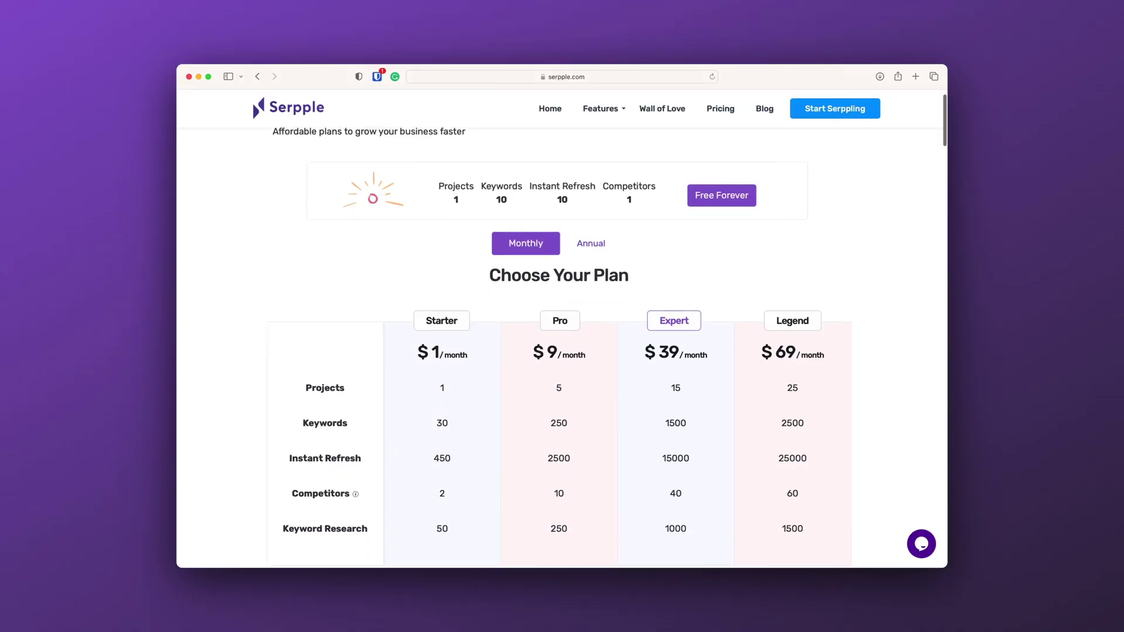
{"action": "scroll", "coordinate": [561, 351], "scroll_direction": "down", "scroll_amount": 1}
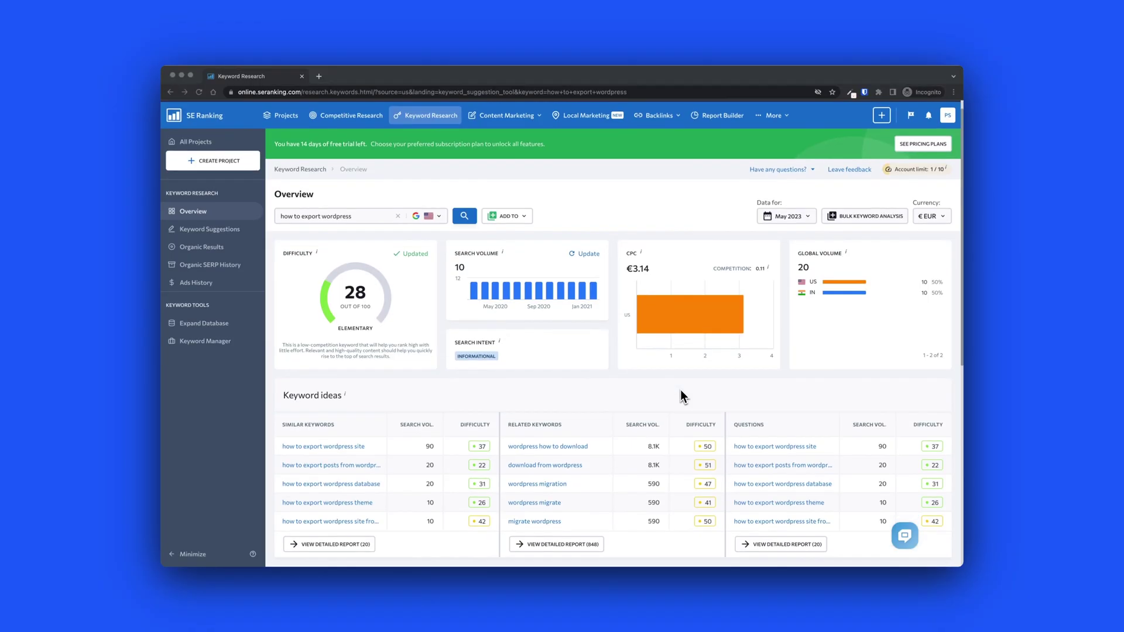
{"action": "scroll", "coordinate": [680, 391], "scroll_direction": "down", "scroll_amount": 3}
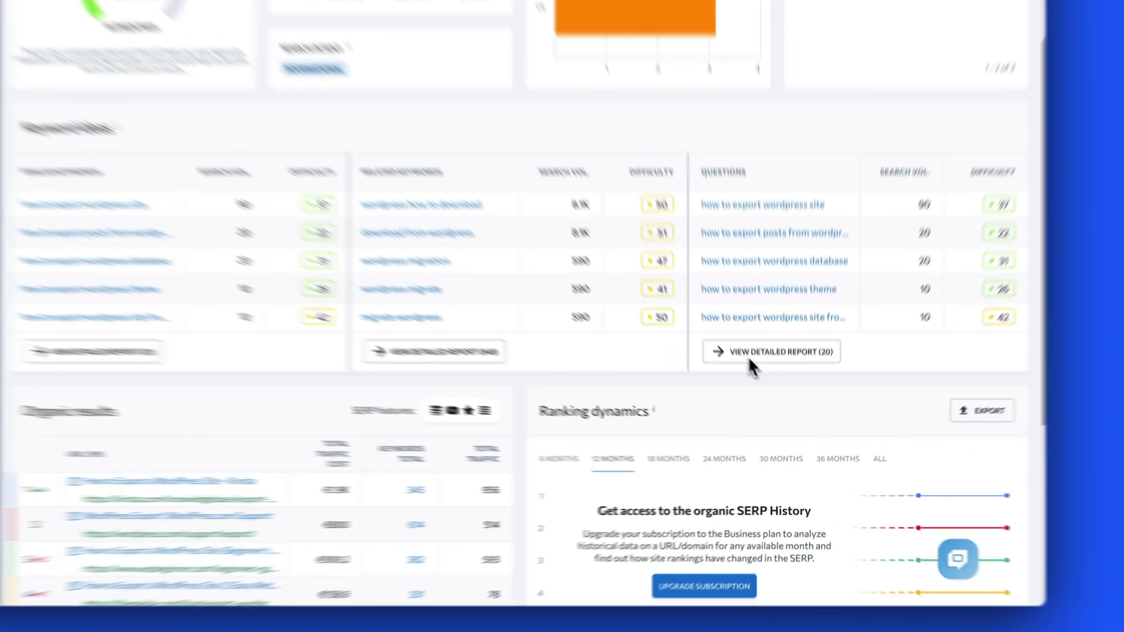
Step: List the question keywords for 'how to export wordpress' and expand 'how to export wordpress site' into its monthly search-volume chart
{"action": "left_click", "coordinate": [756, 398]}
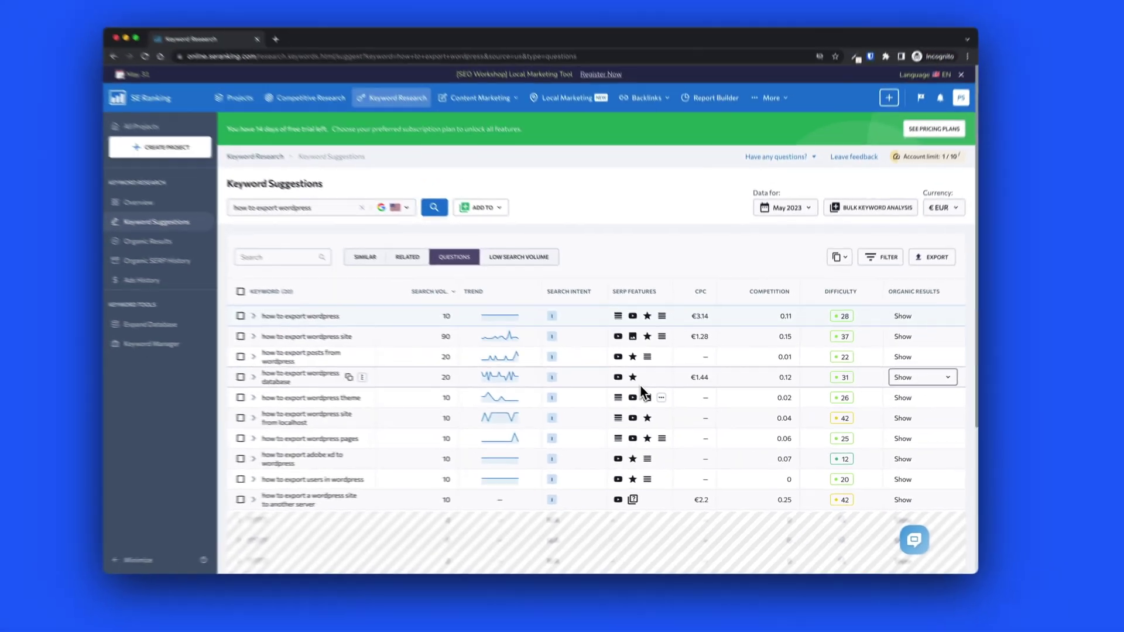
{"action": "scroll", "coordinate": [653, 398], "scroll_direction": "down", "scroll_amount": 2}
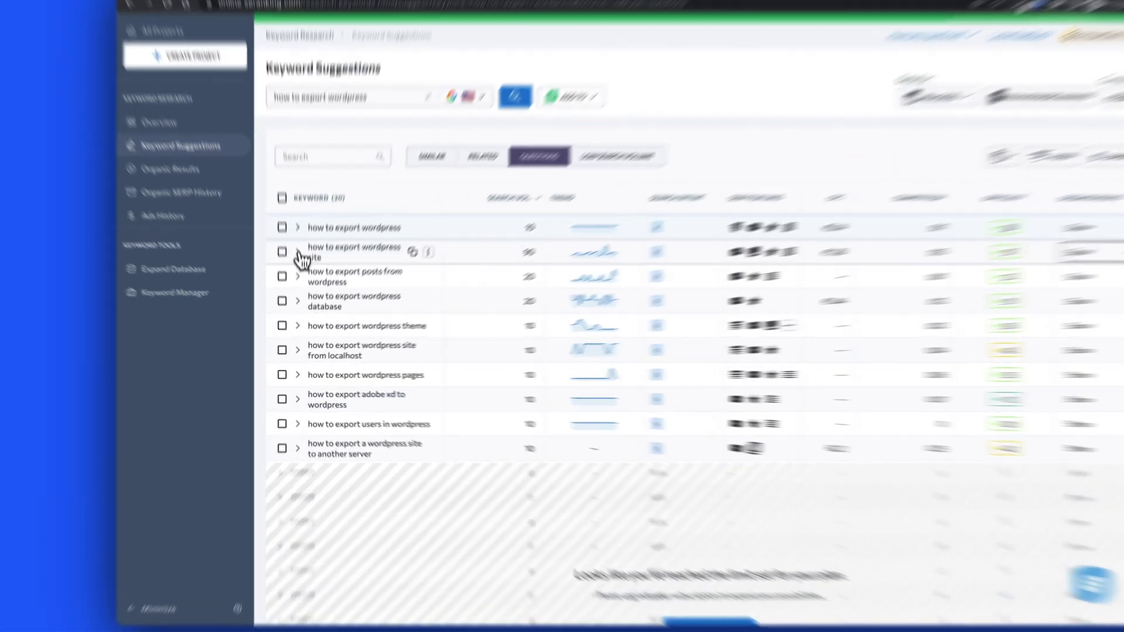
{"action": "left_click", "coordinate": [298, 282]}
{"action": "mouse_move", "coordinate": [406, 408]}
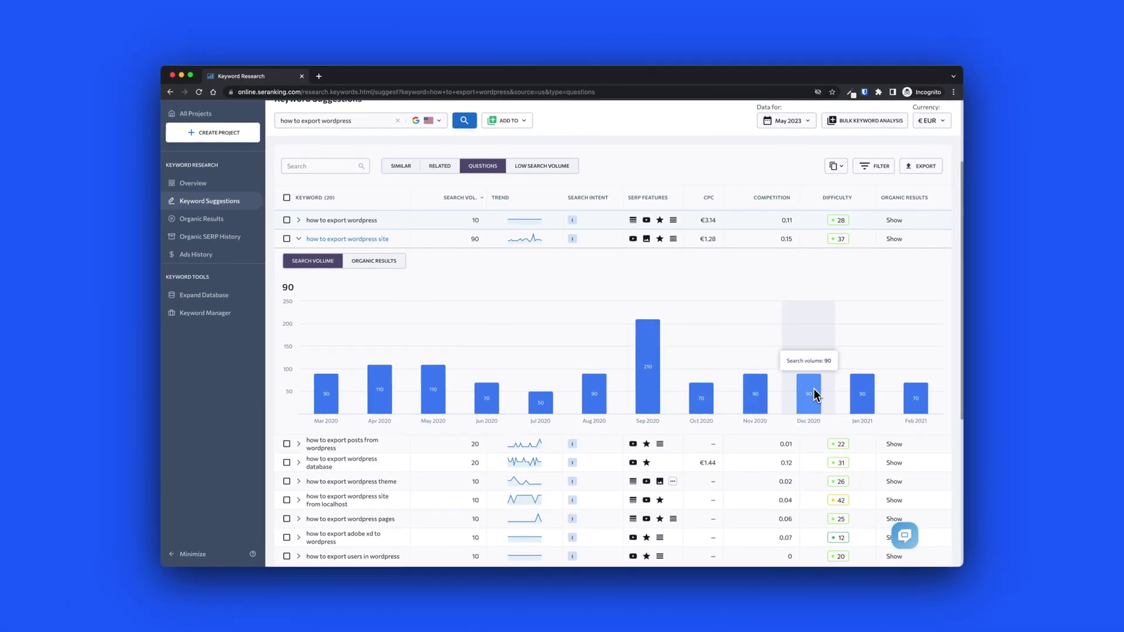
{"action": "scroll", "coordinate": [852, 391], "scroll_direction": "down", "scroll_amount": 2}
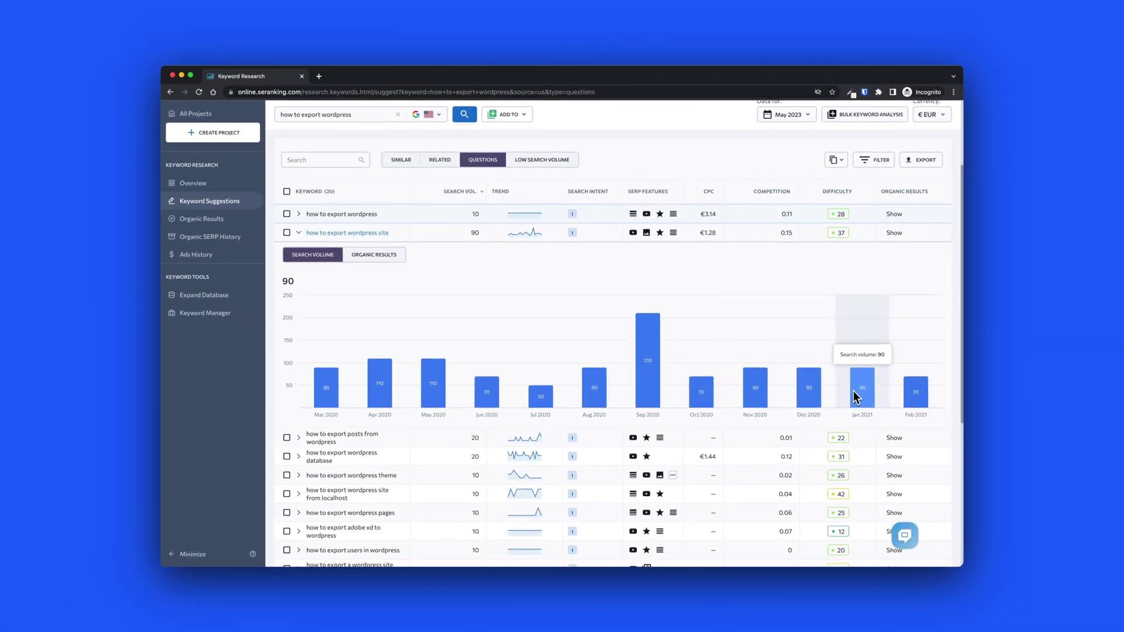
{"action": "scroll", "coordinate": [854, 391], "scroll_direction": "up", "scroll_amount": 1}
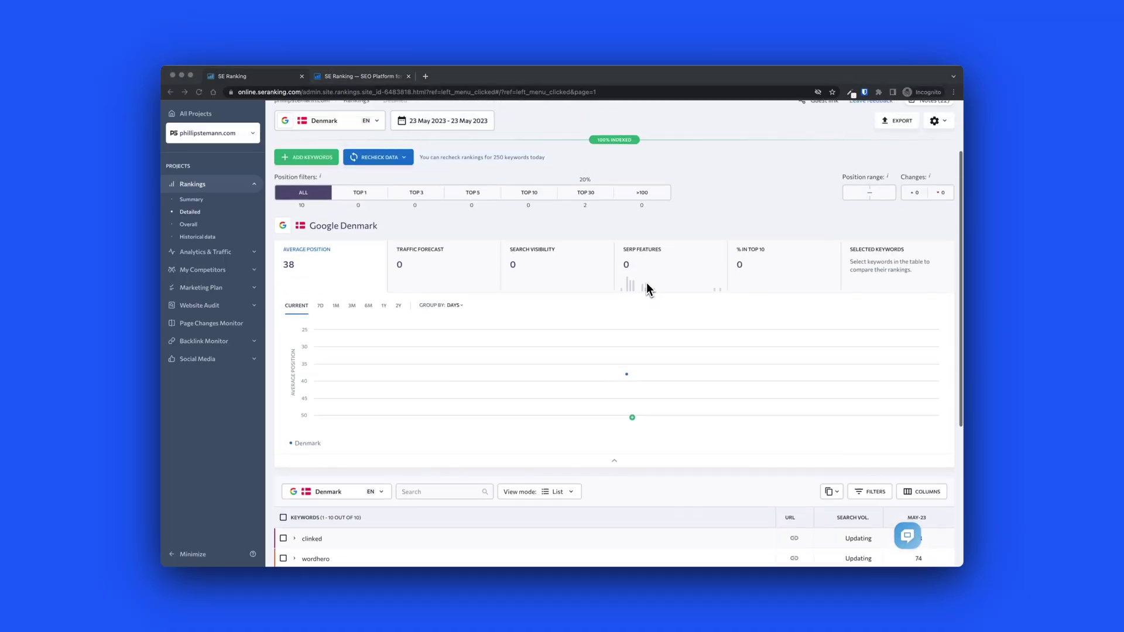
Step: Expand the 'clinked' keyword row to show its position-23 ranking chart
{"action": "scroll", "coordinate": [646, 282], "scroll_direction": "down", "scroll_amount": 5}
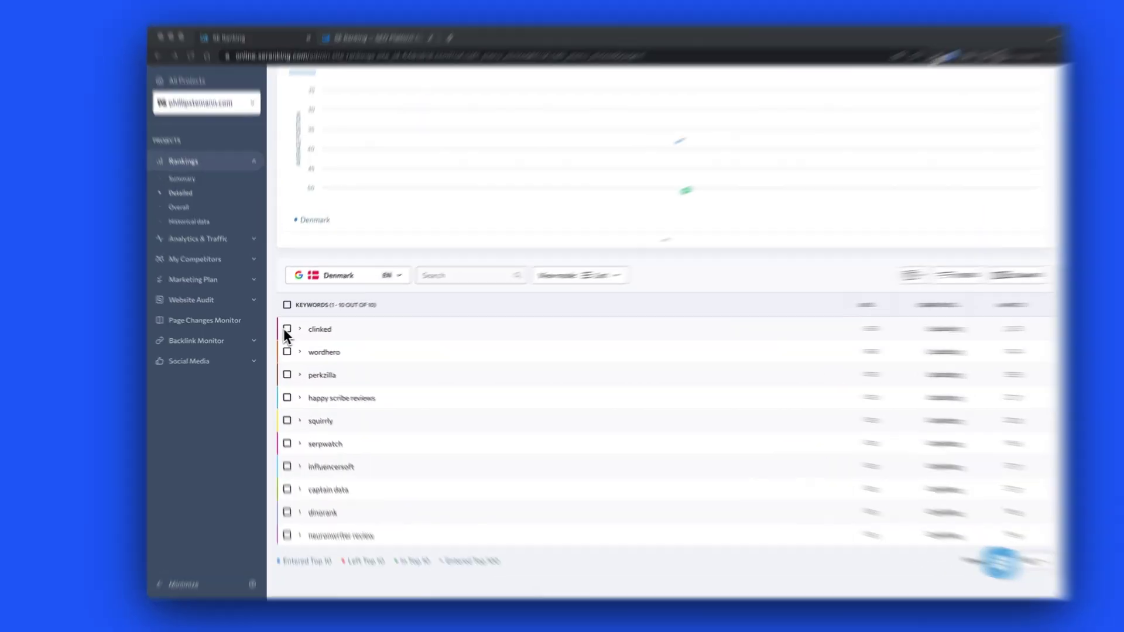
{"action": "left_click", "coordinate": [295, 328]}
{"action": "left_click", "coordinate": [328, 320]}
{"action": "left_click", "coordinate": [328, 320]}
Step: Open the keyword filter options on the detailed Rankings page
{"action": "scroll", "coordinate": [341, 327], "scroll_direction": "down", "scroll_amount": 3}
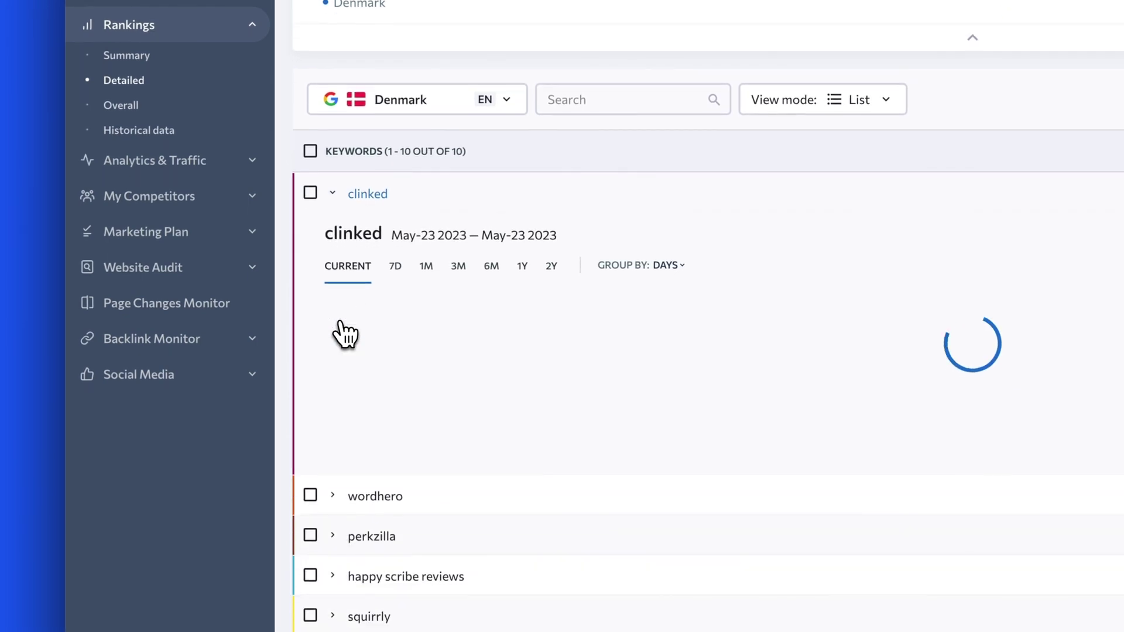
{"action": "scroll", "coordinate": [345, 333], "scroll_direction": "down", "scroll_amount": 1}
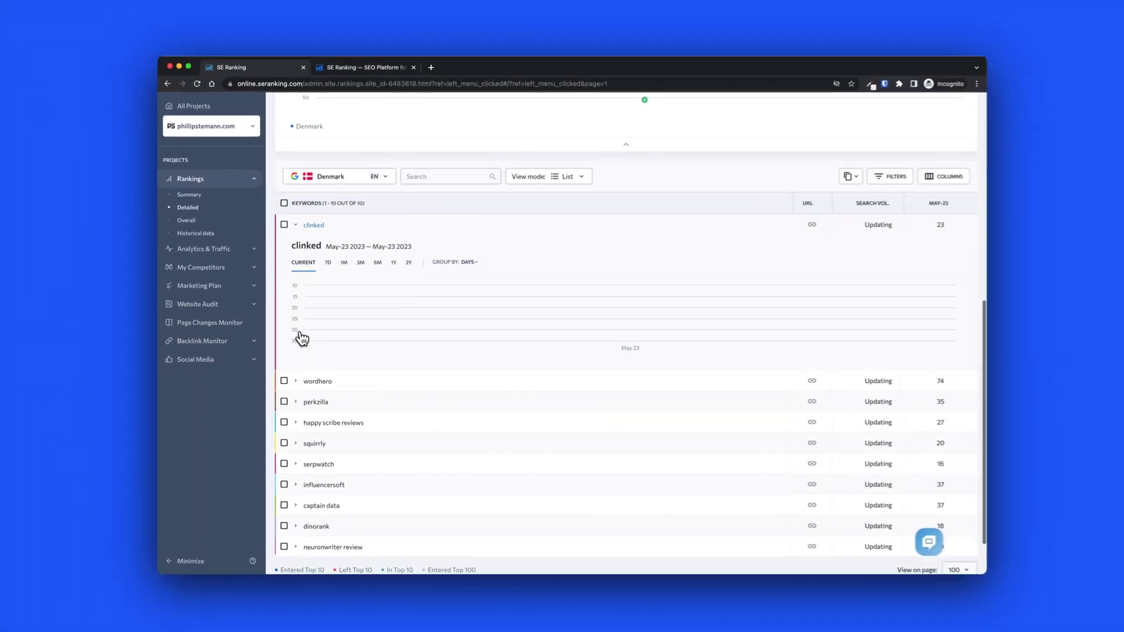
{"action": "scroll", "coordinate": [345, 334], "scroll_direction": "down", "scroll_amount": 2}
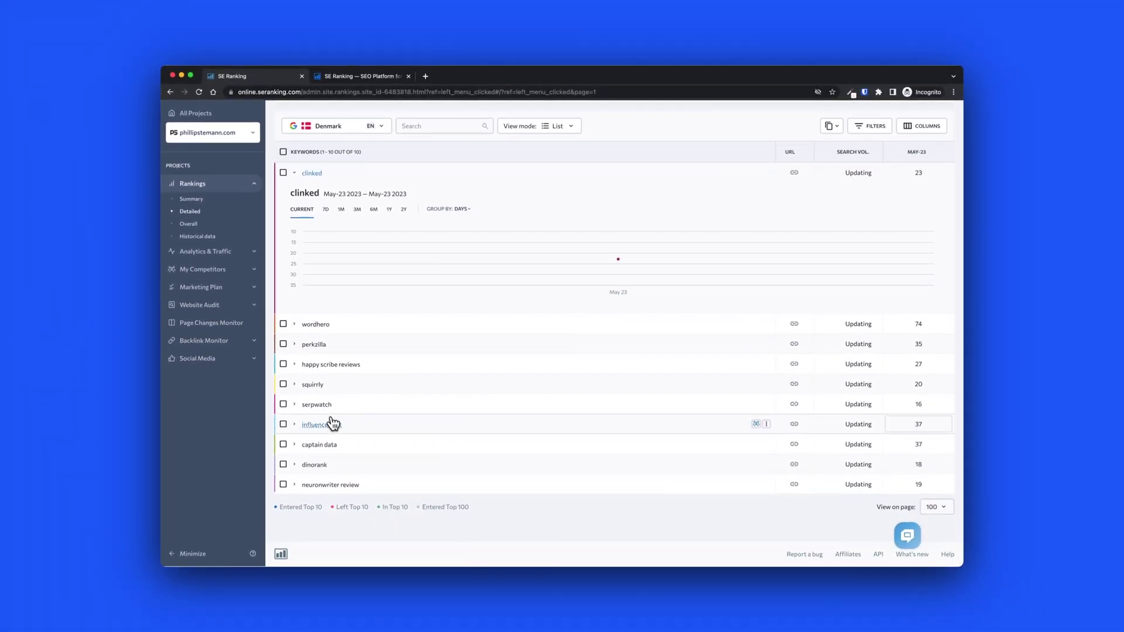
{"action": "scroll", "coordinate": [820, 272], "scroll_direction": "up", "scroll_amount": 5}
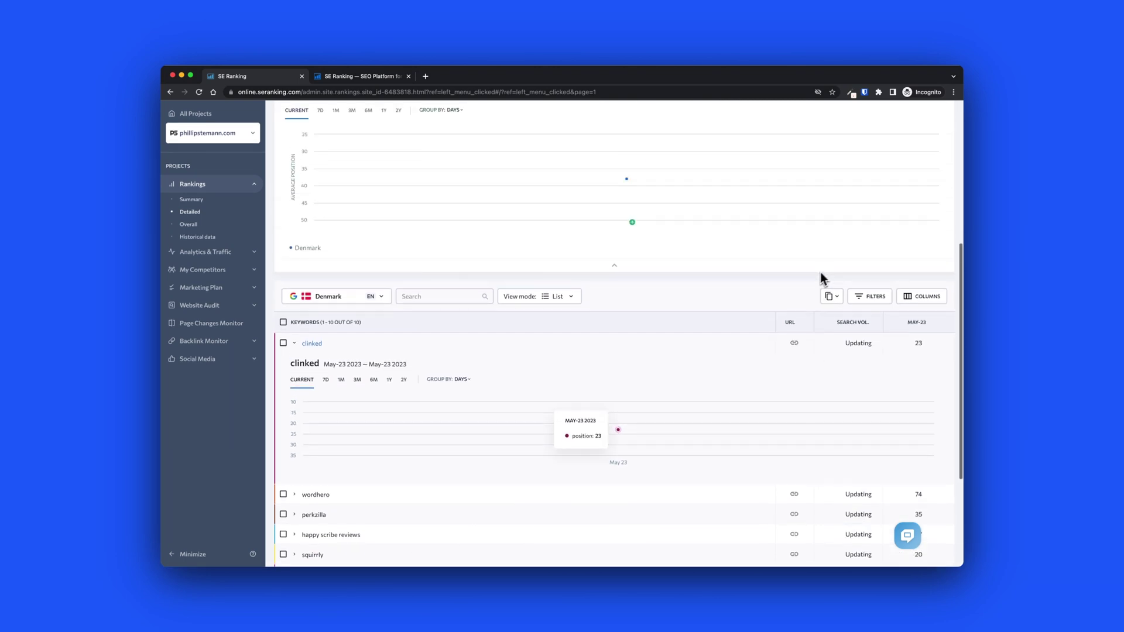
{"action": "left_click", "coordinate": [870, 359]}
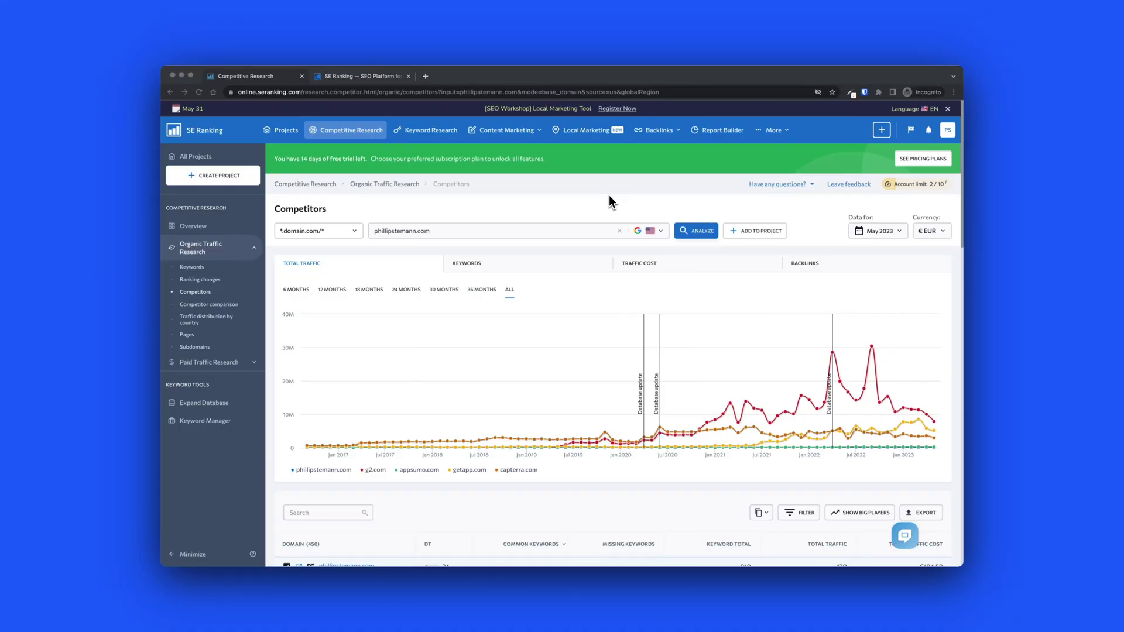
Step: Review the organic competitors table (g2.com, appsumo.com, getapp.com, capterra.com) and select the domain field to replace it
{"action": "scroll", "coordinate": [609, 199], "scroll_direction": "down", "scroll_amount": 2}
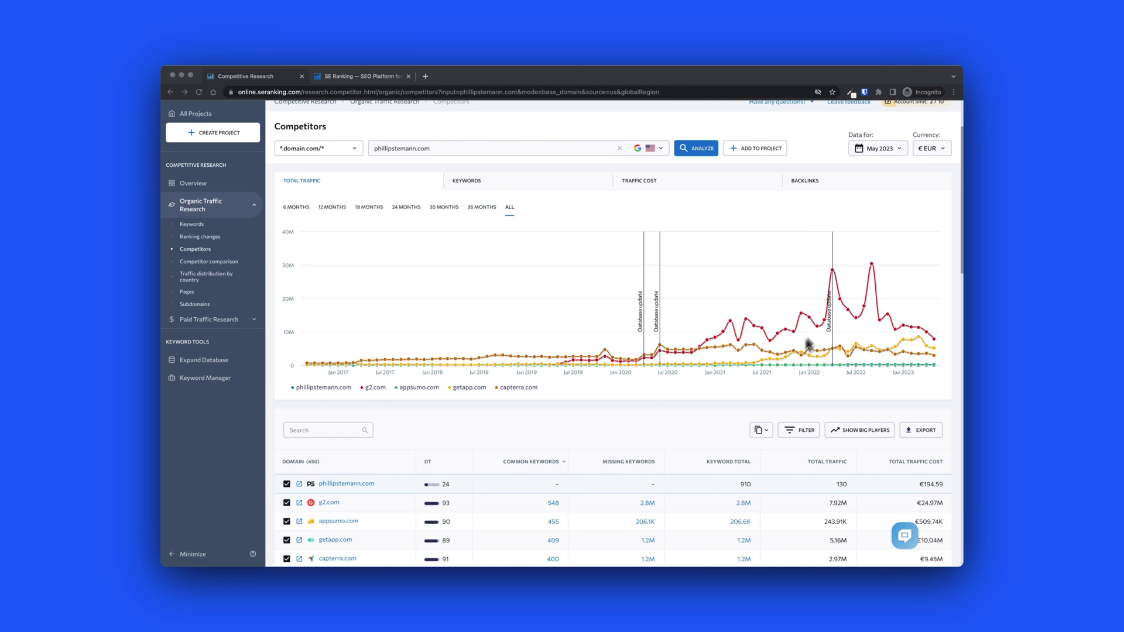
{"action": "scroll", "coordinate": [766, 386], "scroll_direction": "down", "scroll_amount": 3}
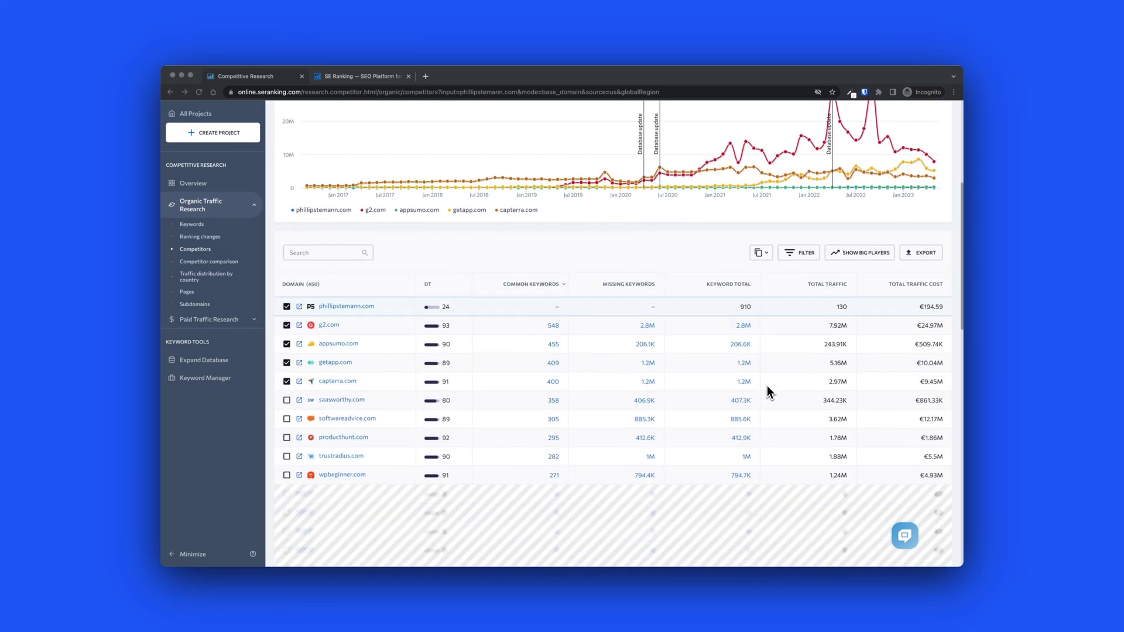
{"action": "scroll", "coordinate": [412, 454], "scroll_direction": "up", "scroll_amount": 5}
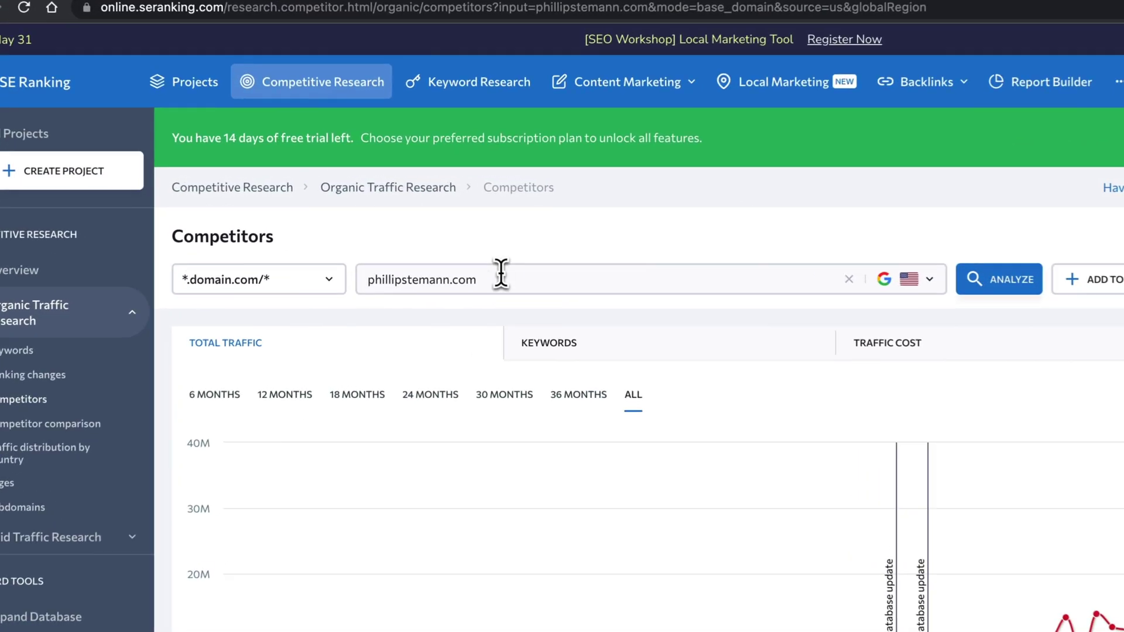
{"action": "triple_click", "coordinate": [500, 273]}
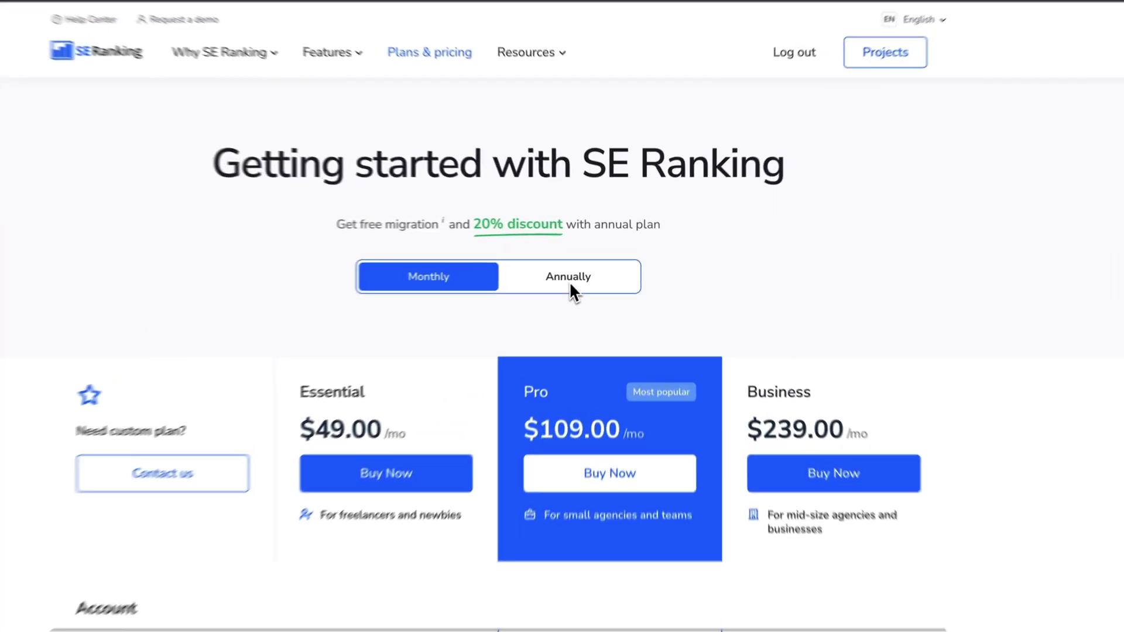
Step: Switch the pricing to annual billing: Essential $39.20, Pro $87.20, Business $191.20 per month
{"action": "double_click", "coordinate": [602, 260]}
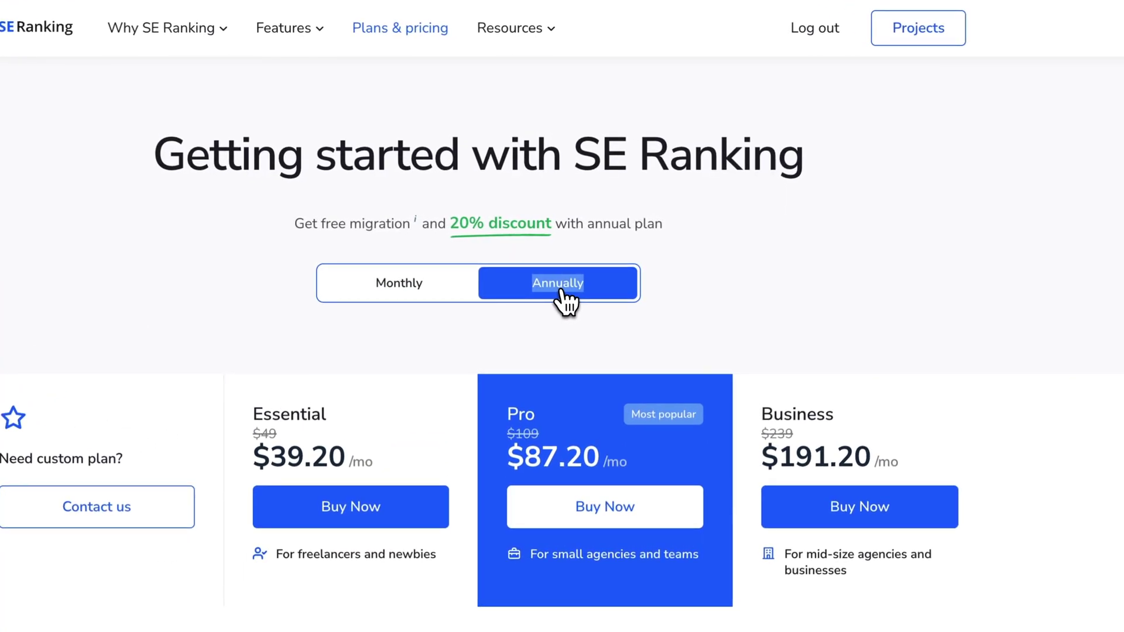